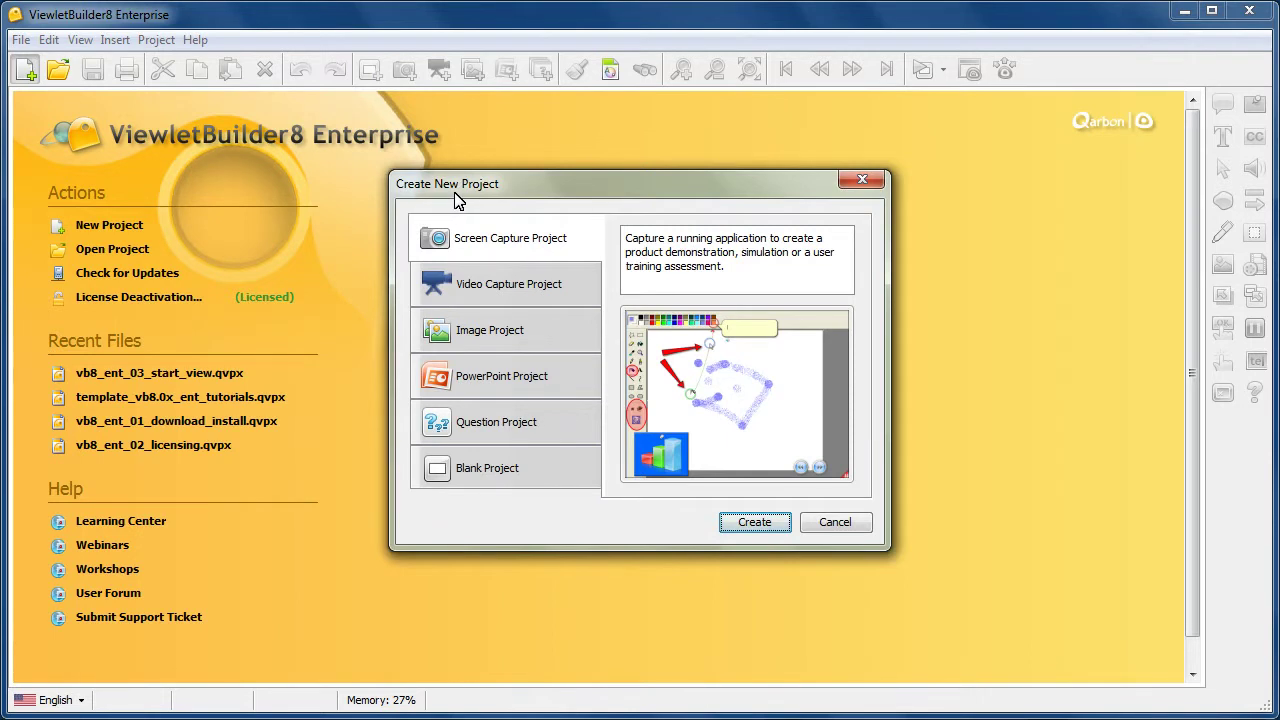
Start a Screen Capture Project and set its capture area to the running Untitled - Paint application window
left_click(570, 248)
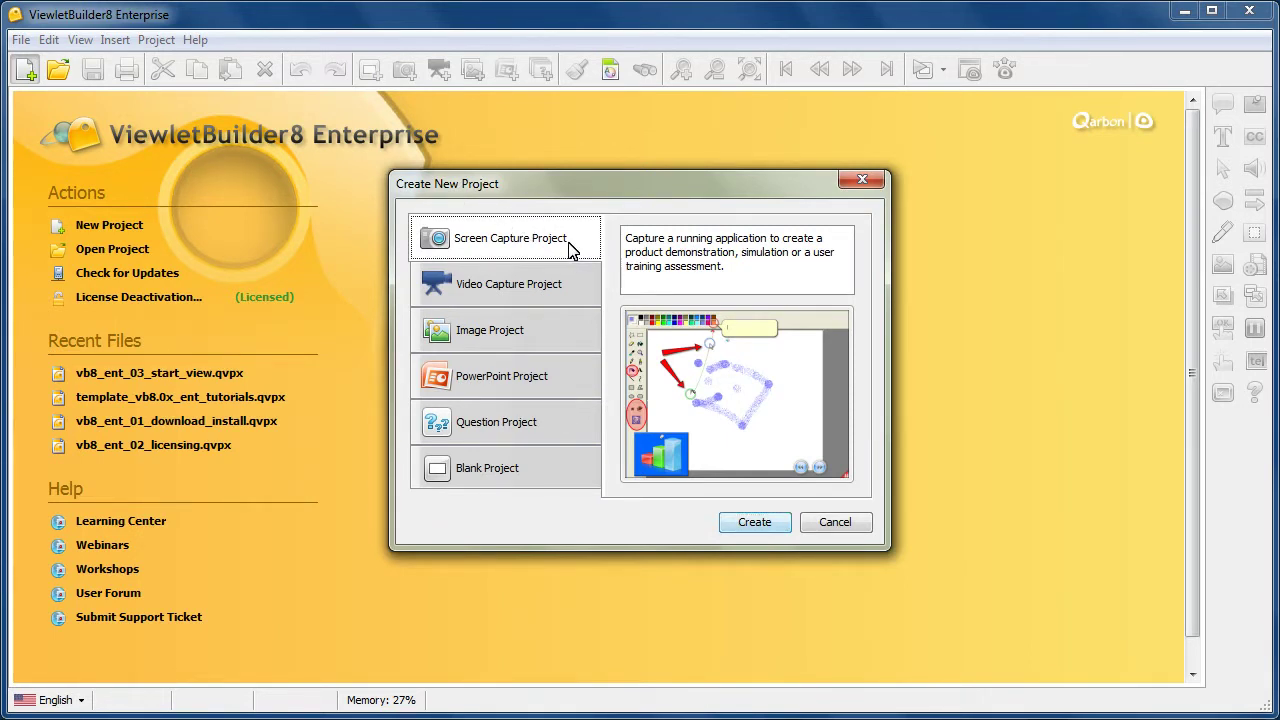
left_click(770, 523)
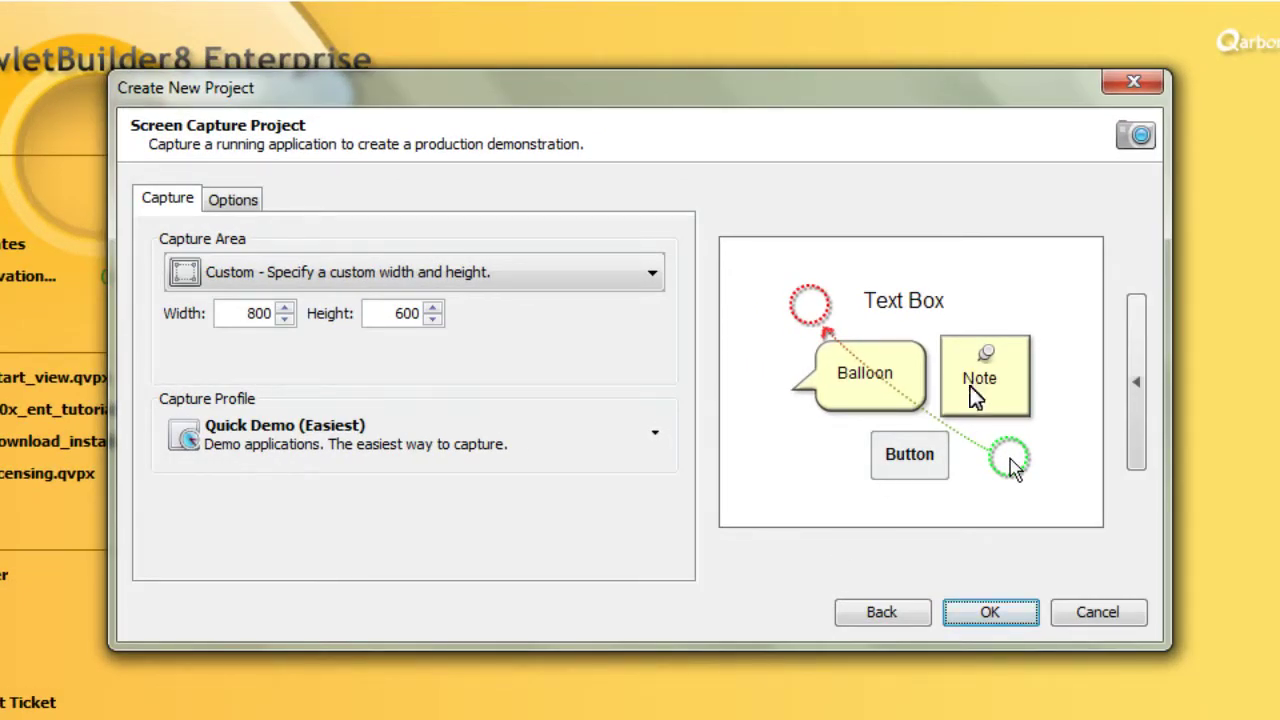
left_click(1137, 383)
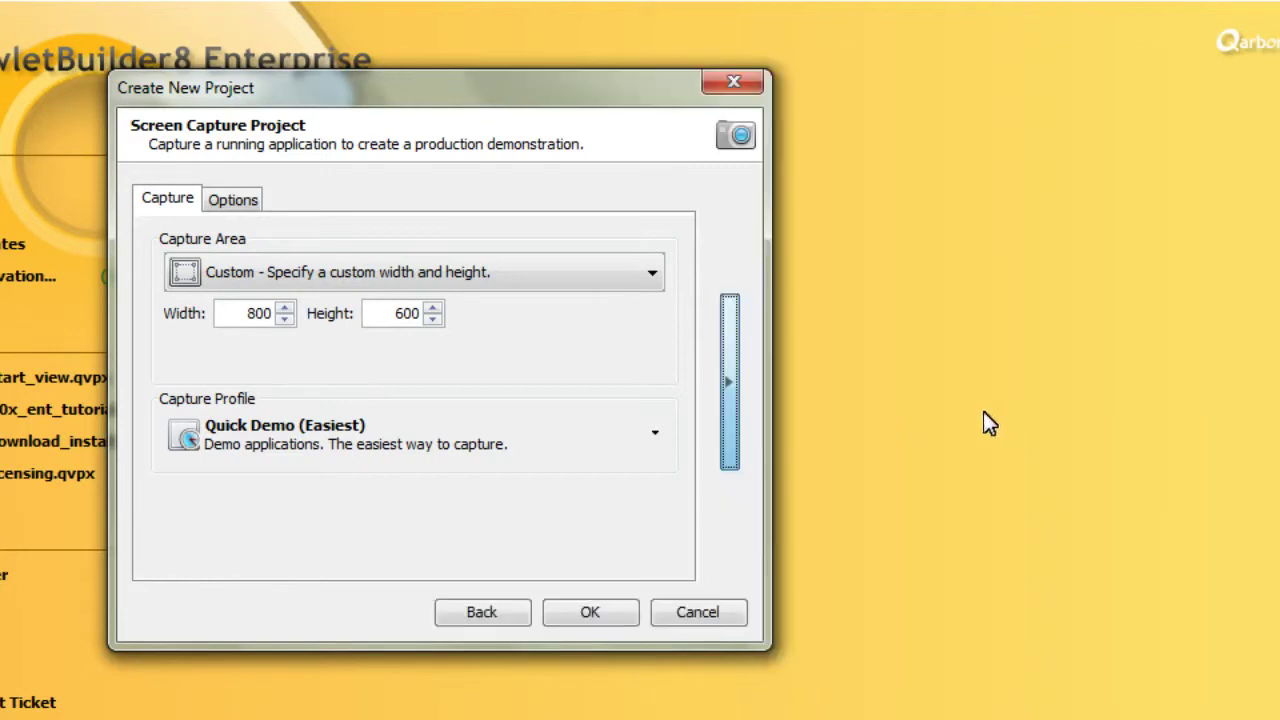
left_click(729, 385)
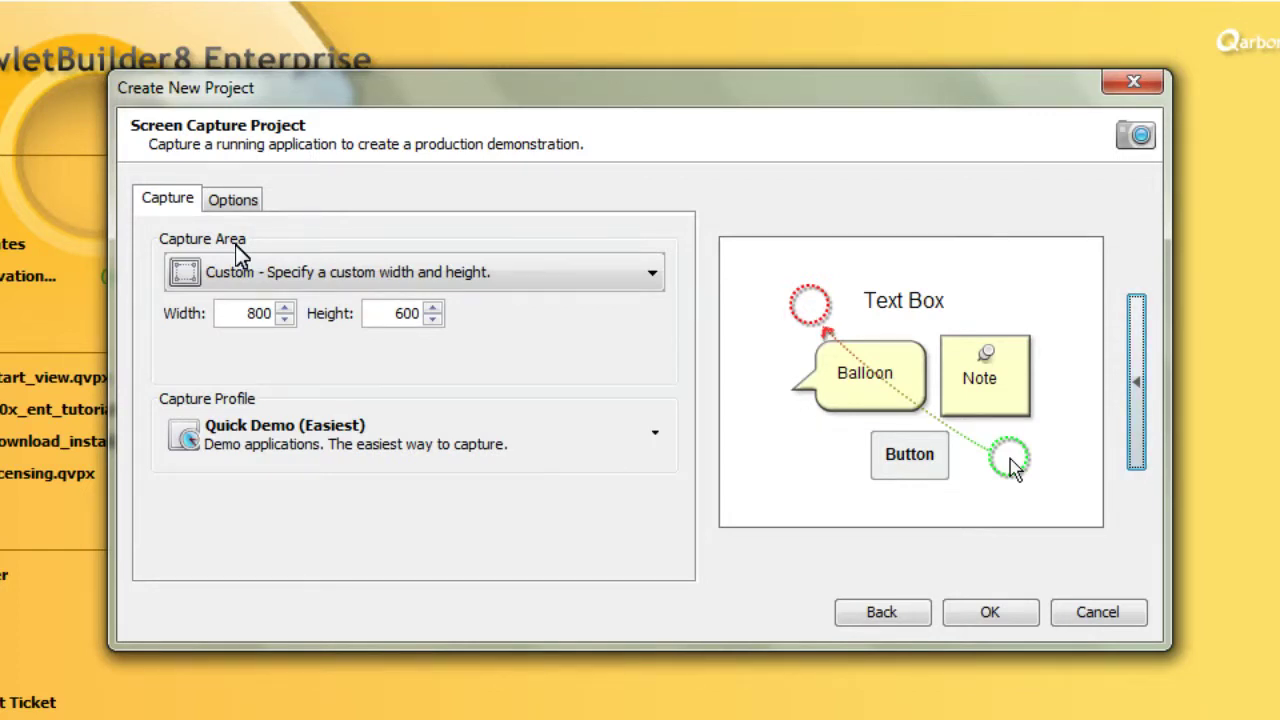
left_click(652, 274)
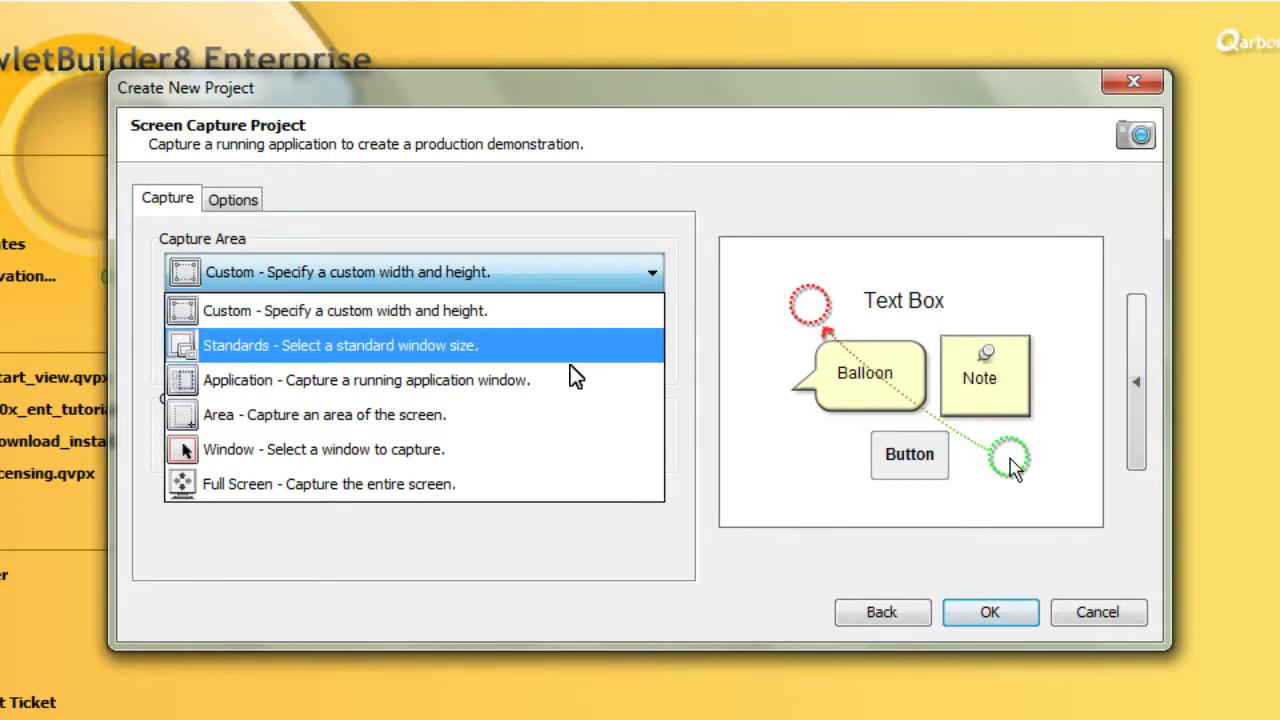
left_click(553, 390)
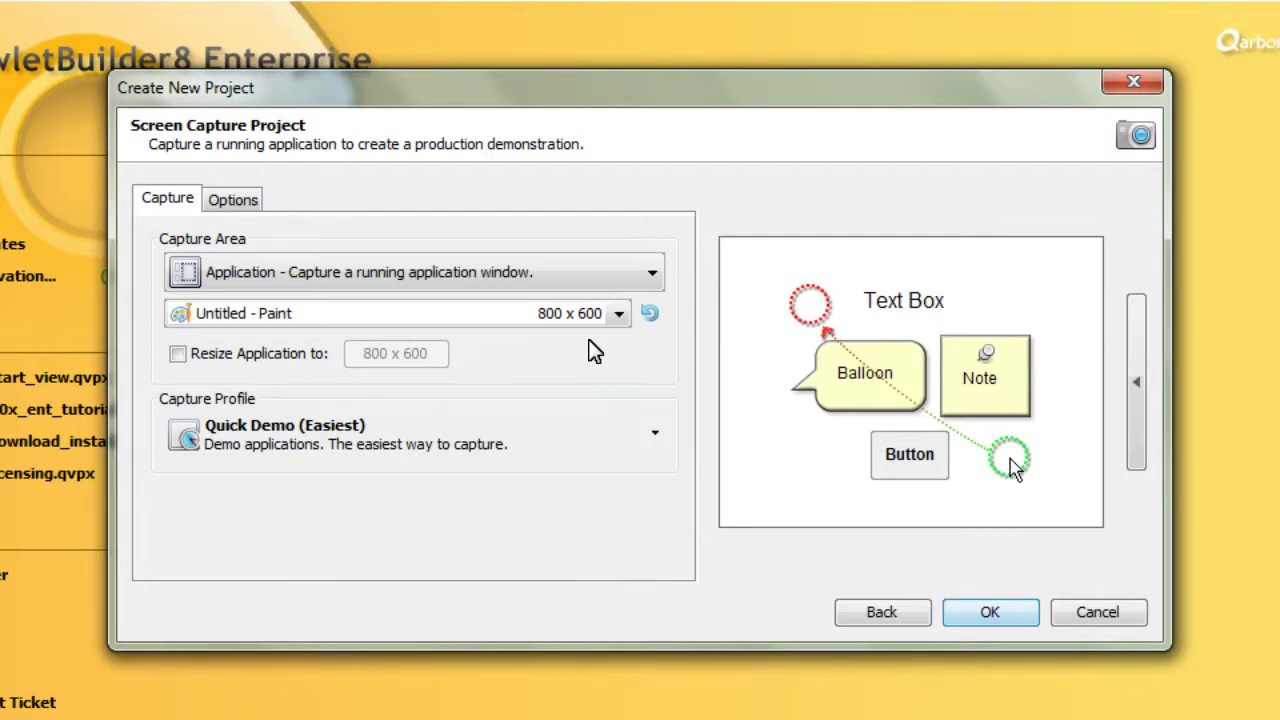
Try resizing the captured application to a custom size of 800 x 600 and turn the resizing off again
left_click(178, 354)
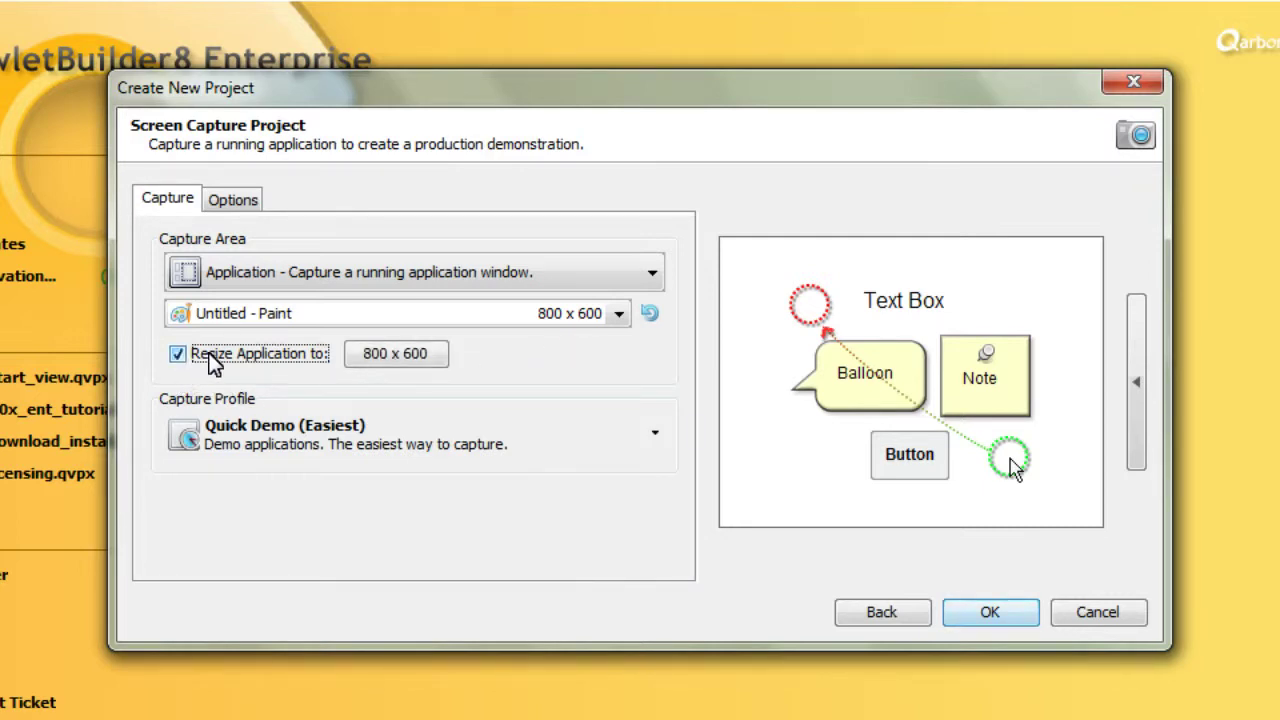
left_click(418, 358)
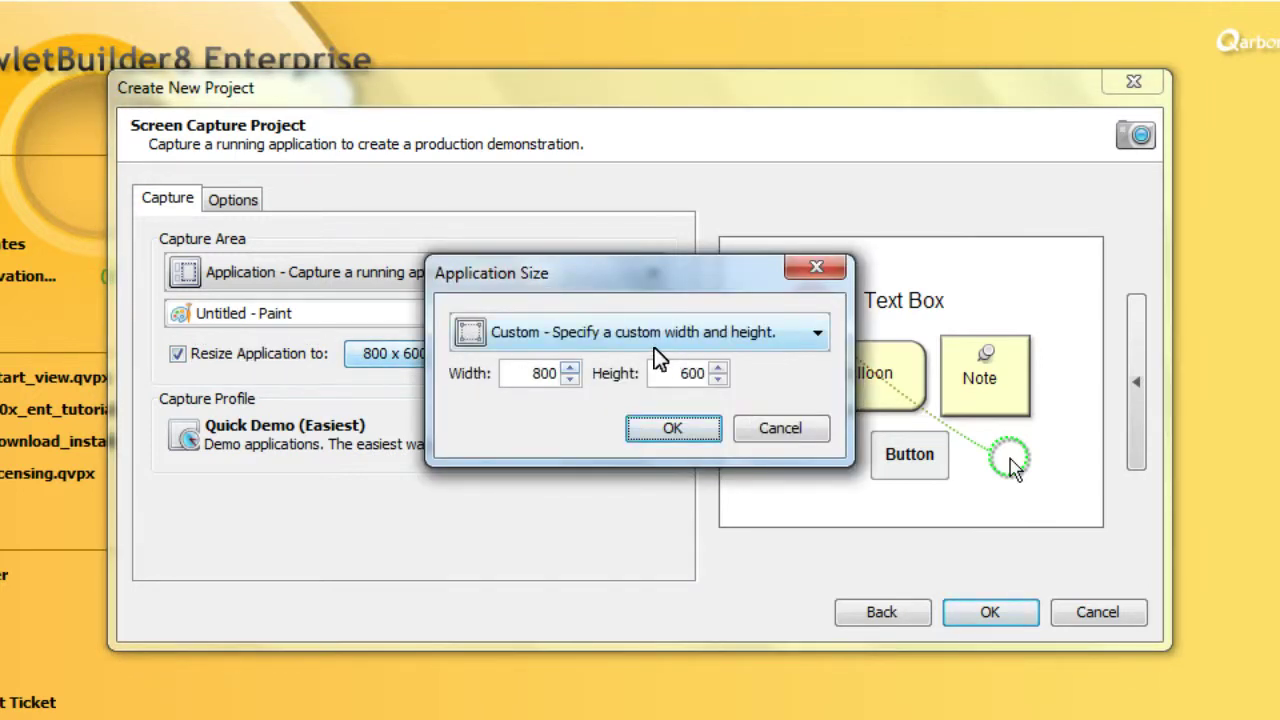
left_click(662, 428)
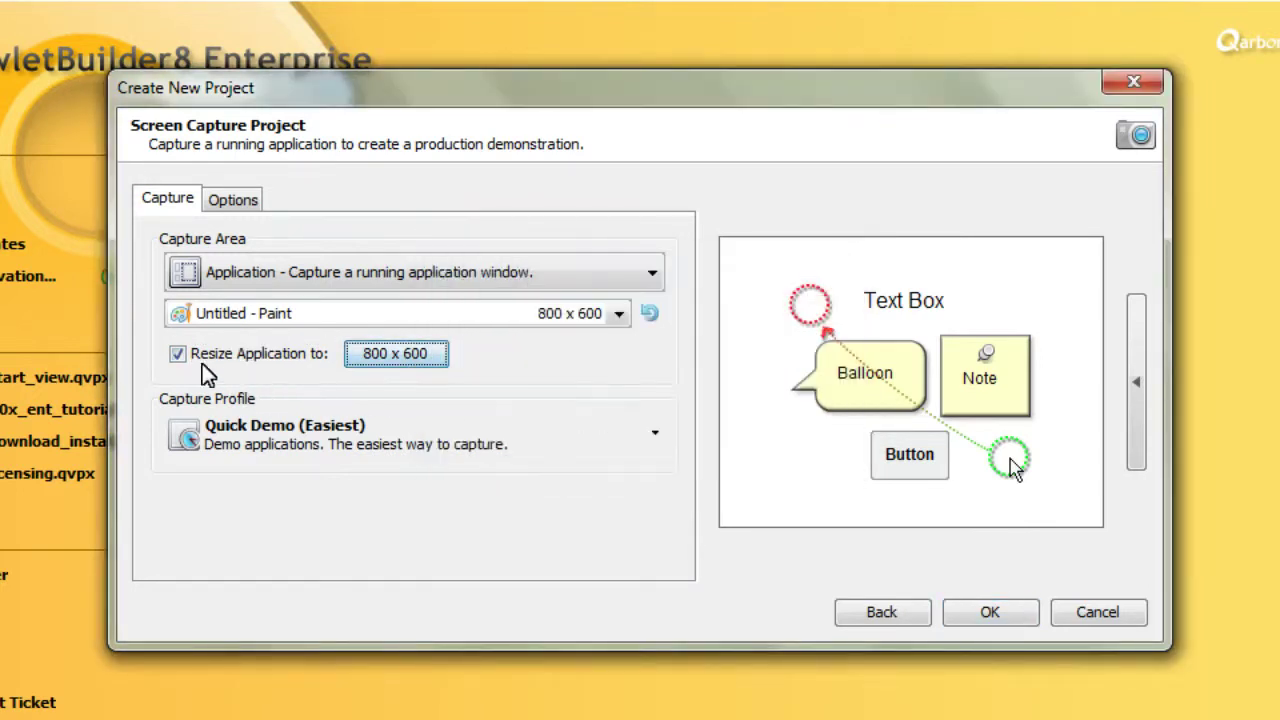
left_click(177, 354)
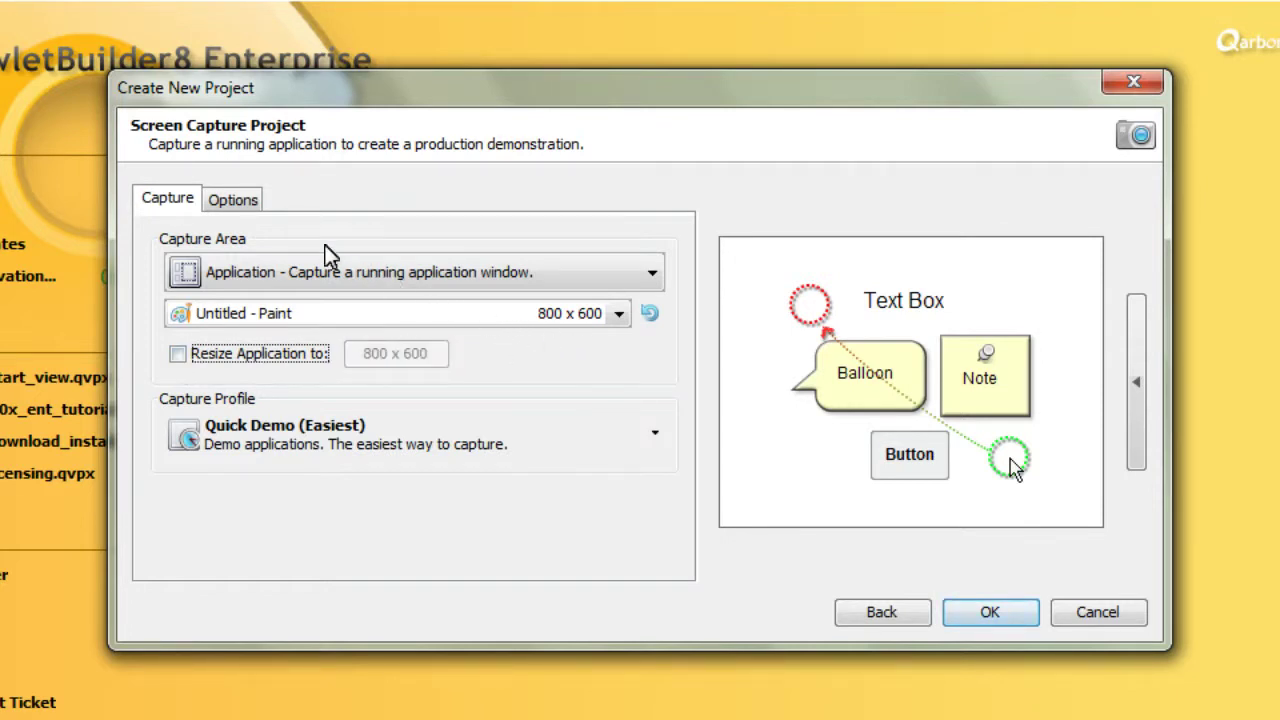
Preview the Terra Cotta and Verdant stylesheets and return the project to the Default Stylesheet
left_click(257, 205)
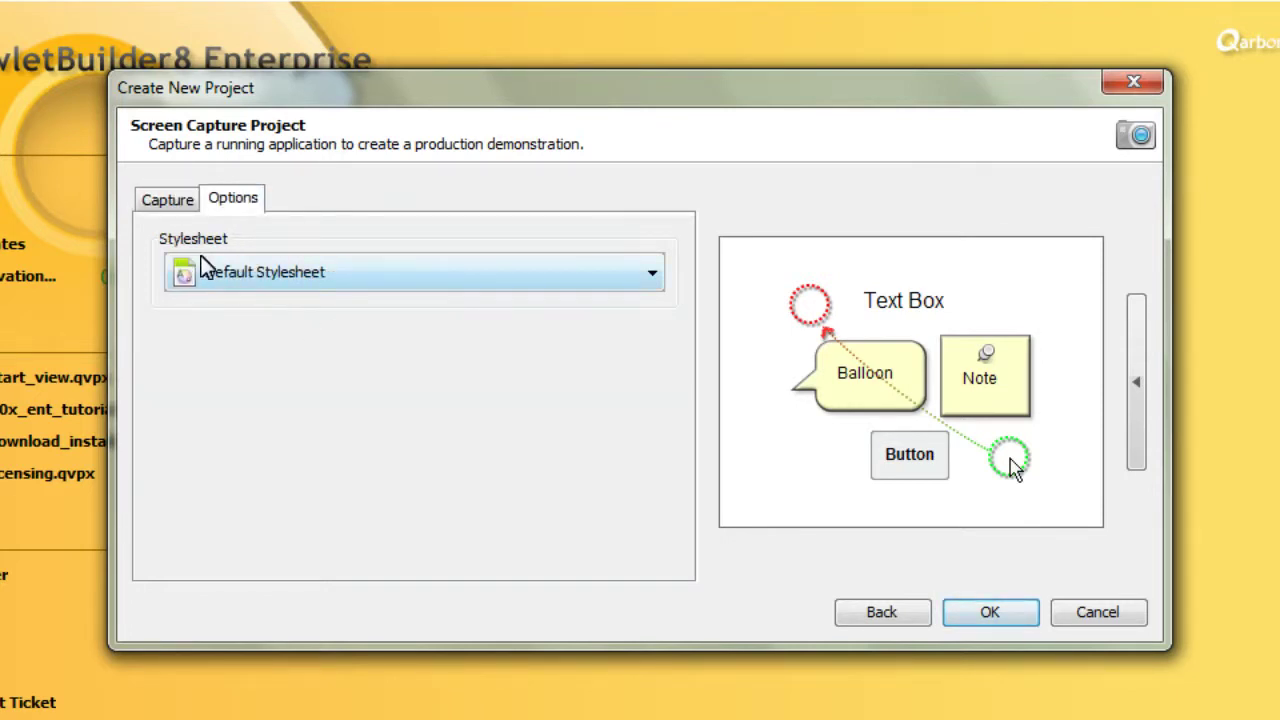
left_click(658, 278)
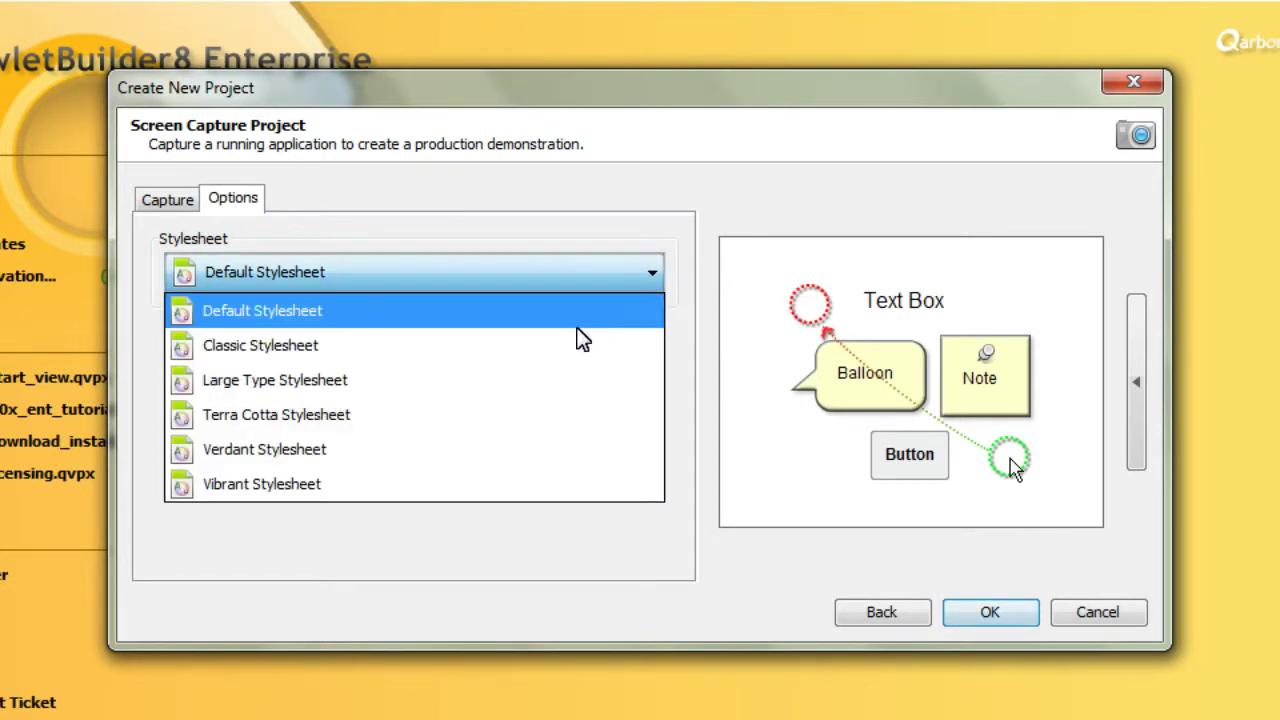
left_click(530, 420)
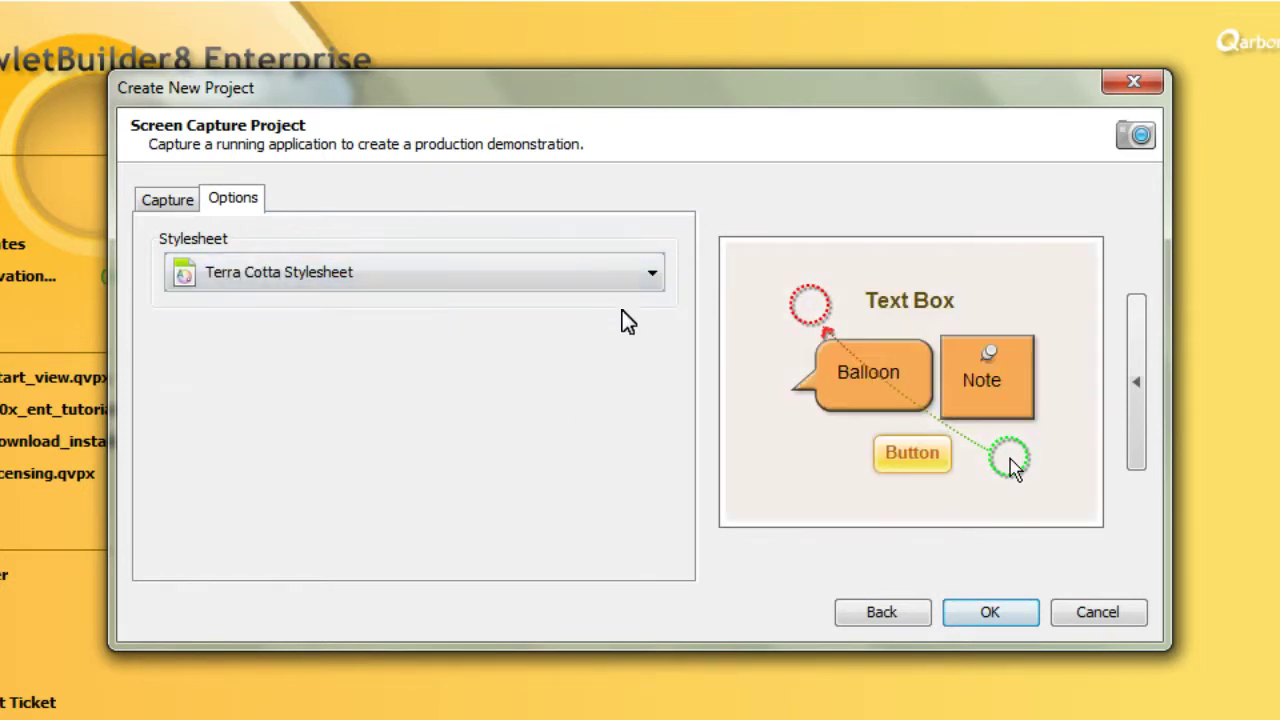
left_click(654, 274)
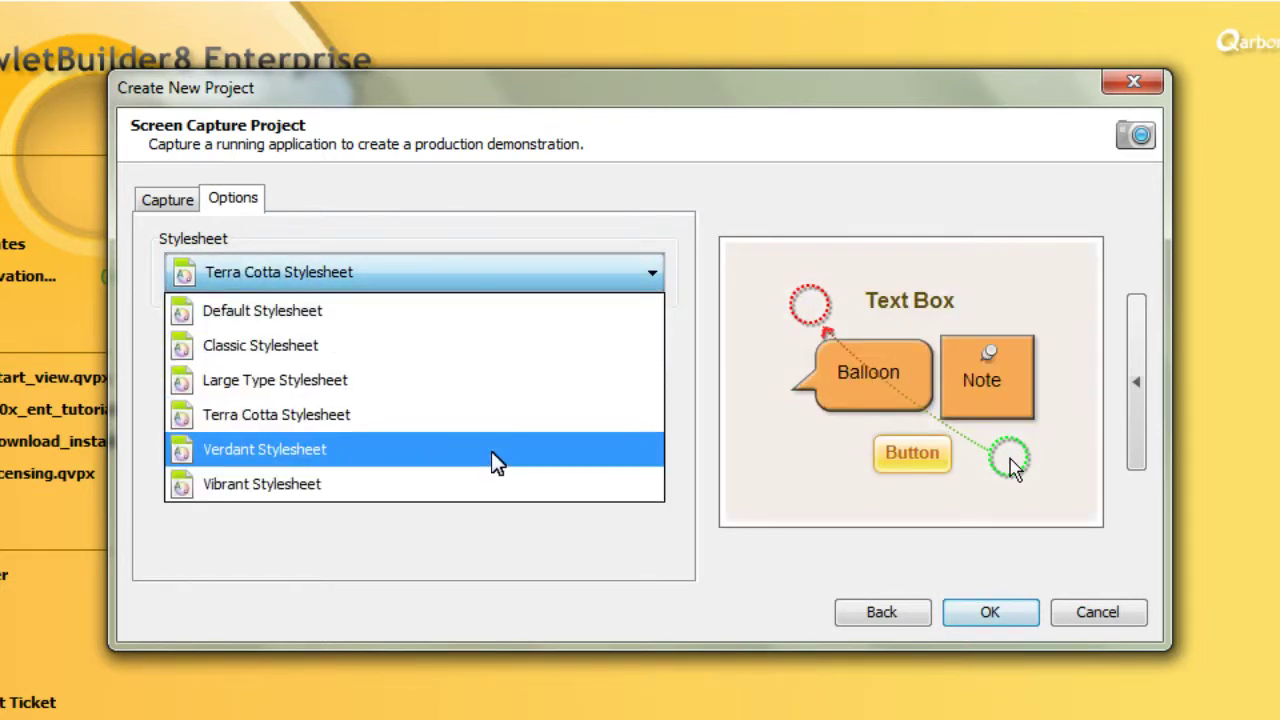
left_click(491, 451)
left_click(650, 276)
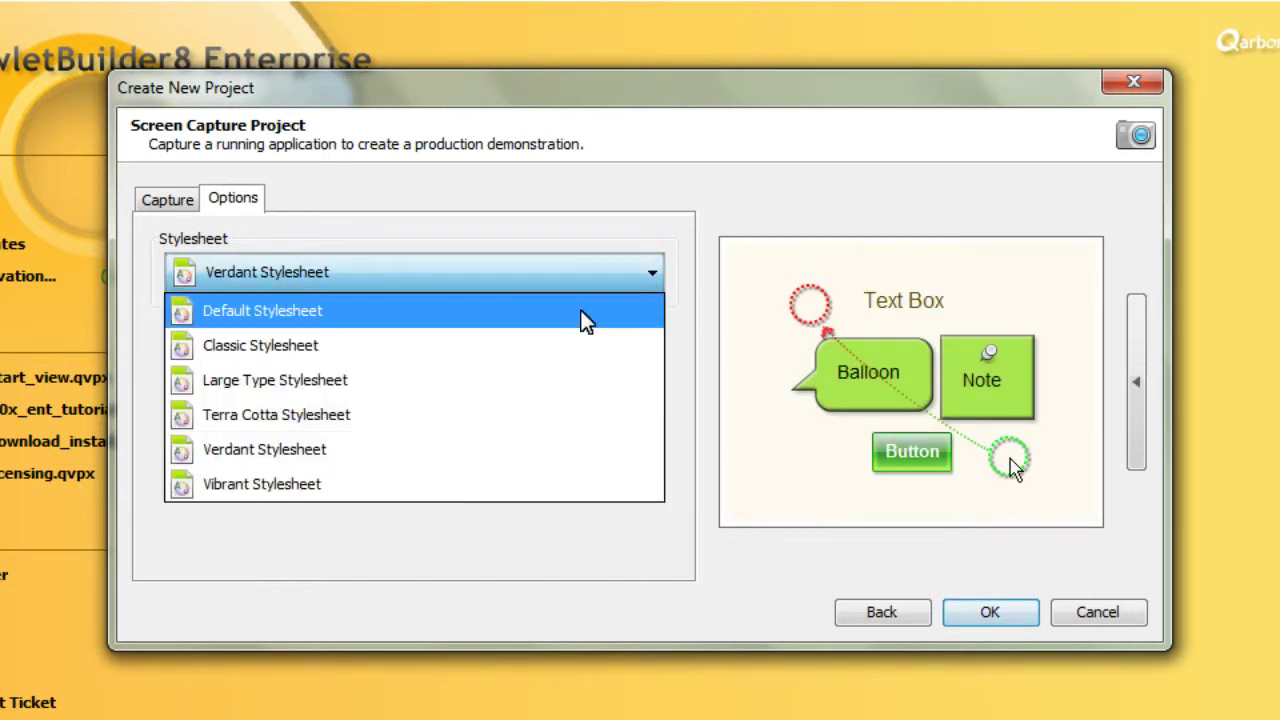
left_click(585, 320)
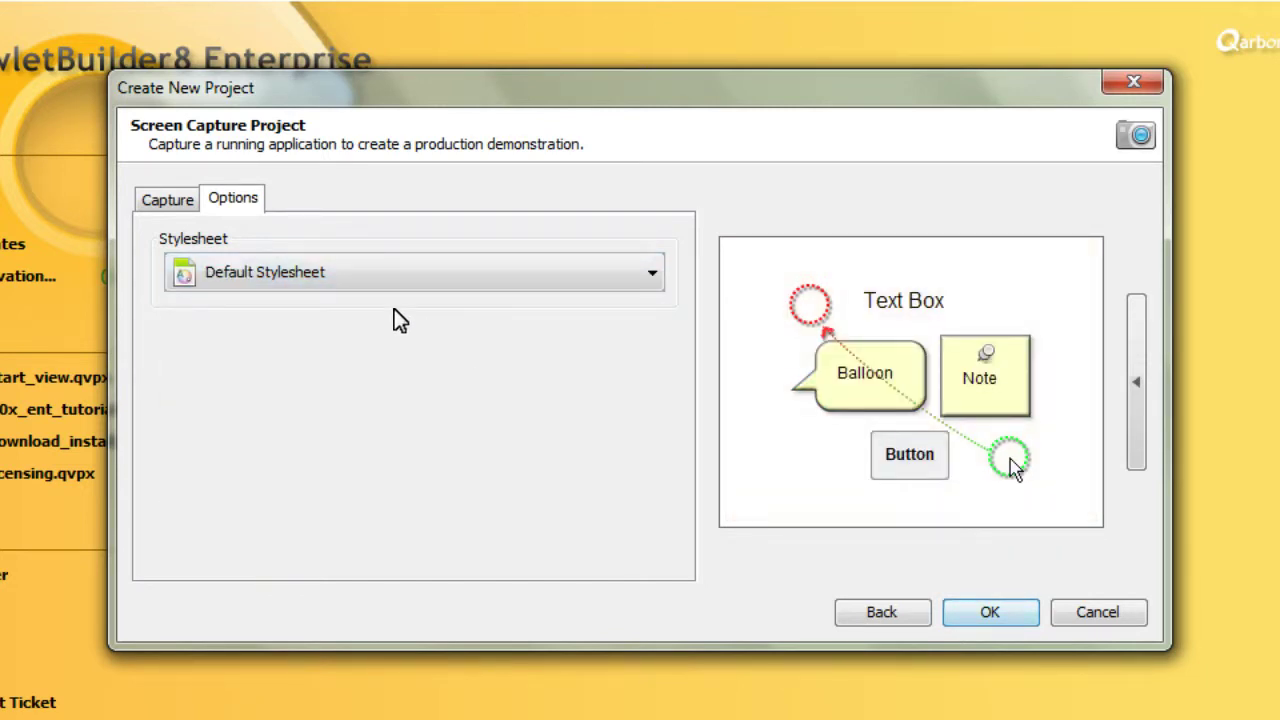
left_click(172, 202)
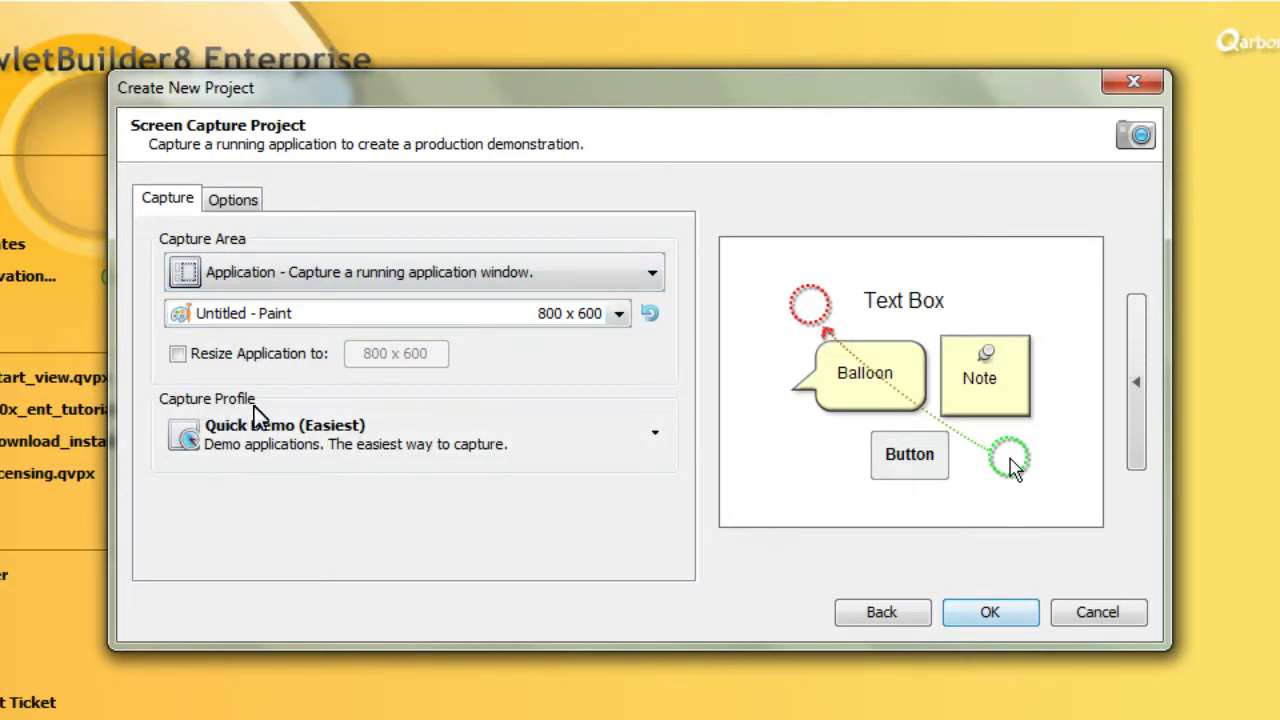
Edit the Quick Demo (Easiest) capture profile in Smart Capture mode and set its Capture Screenshot hotkey to Back Quote
left_click(575, 452)
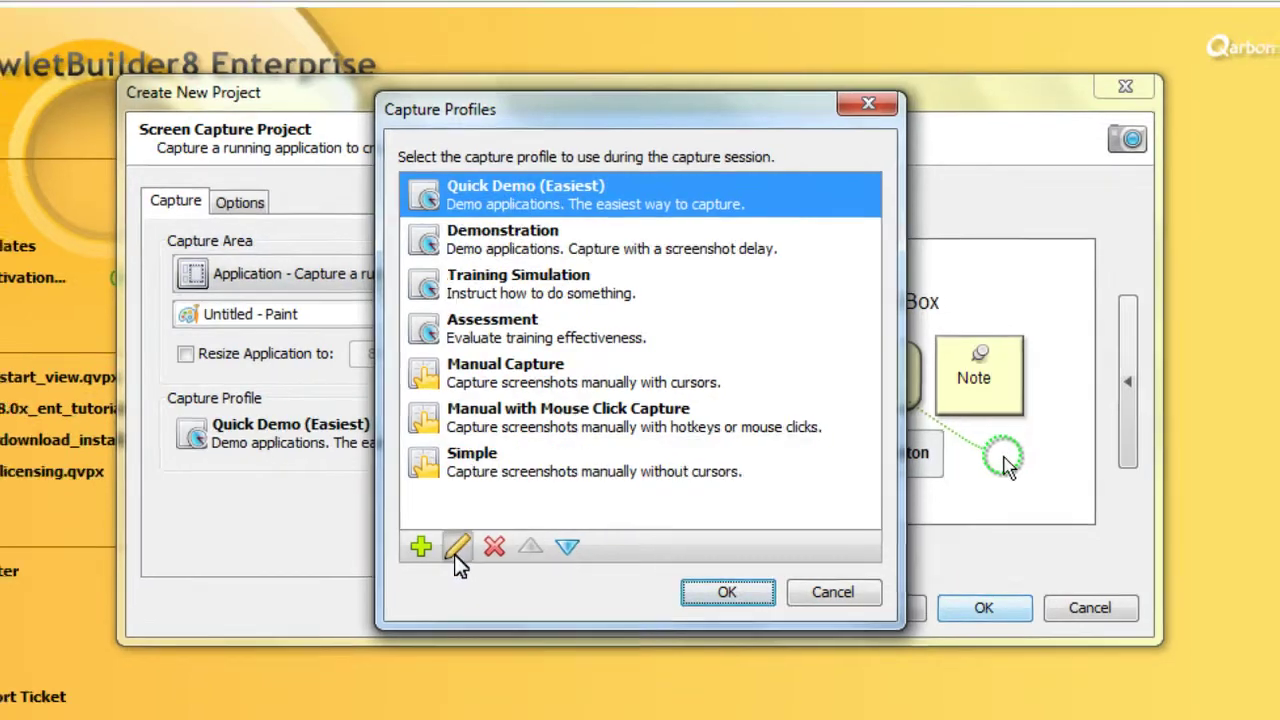
left_click(453, 549)
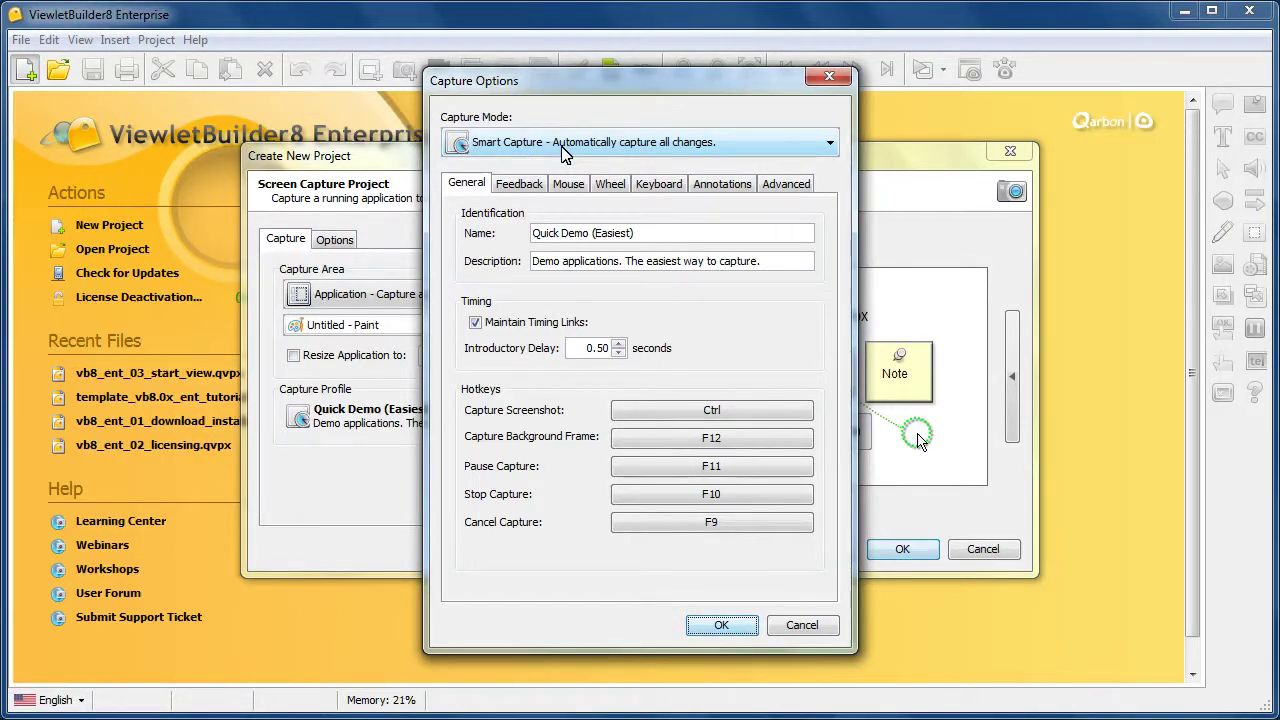
left_click(561, 146)
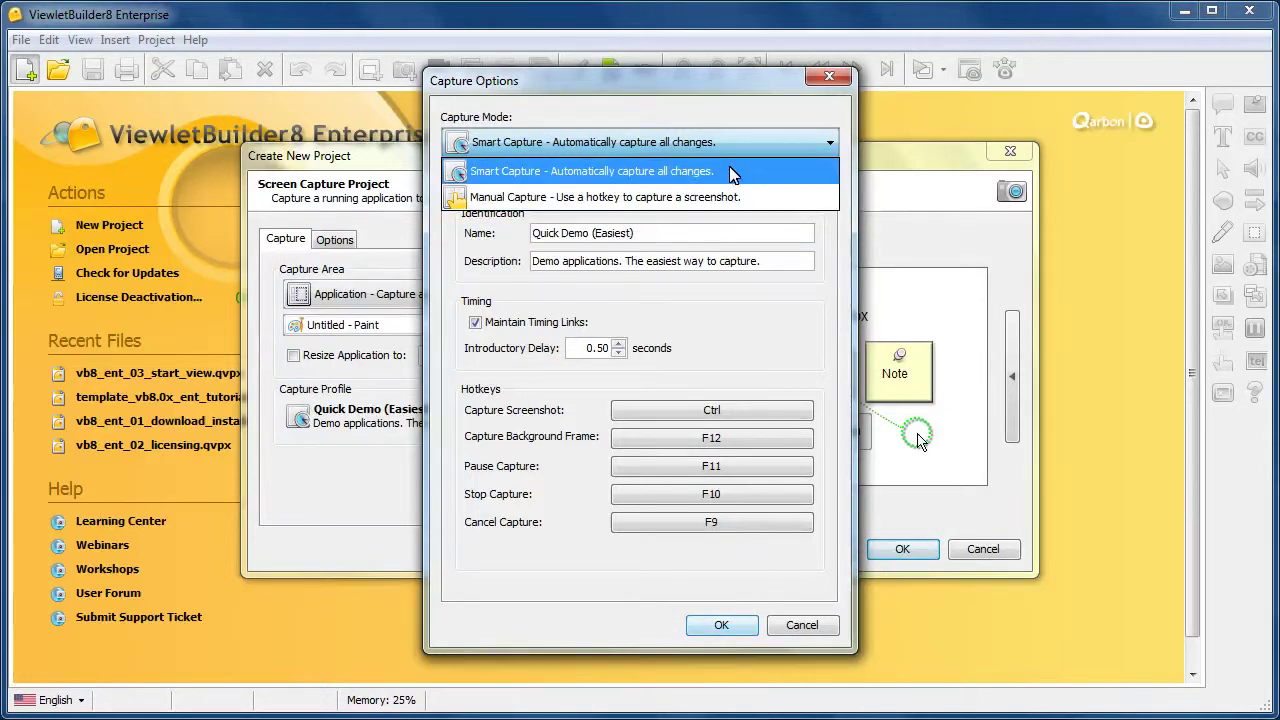
left_click(729, 171)
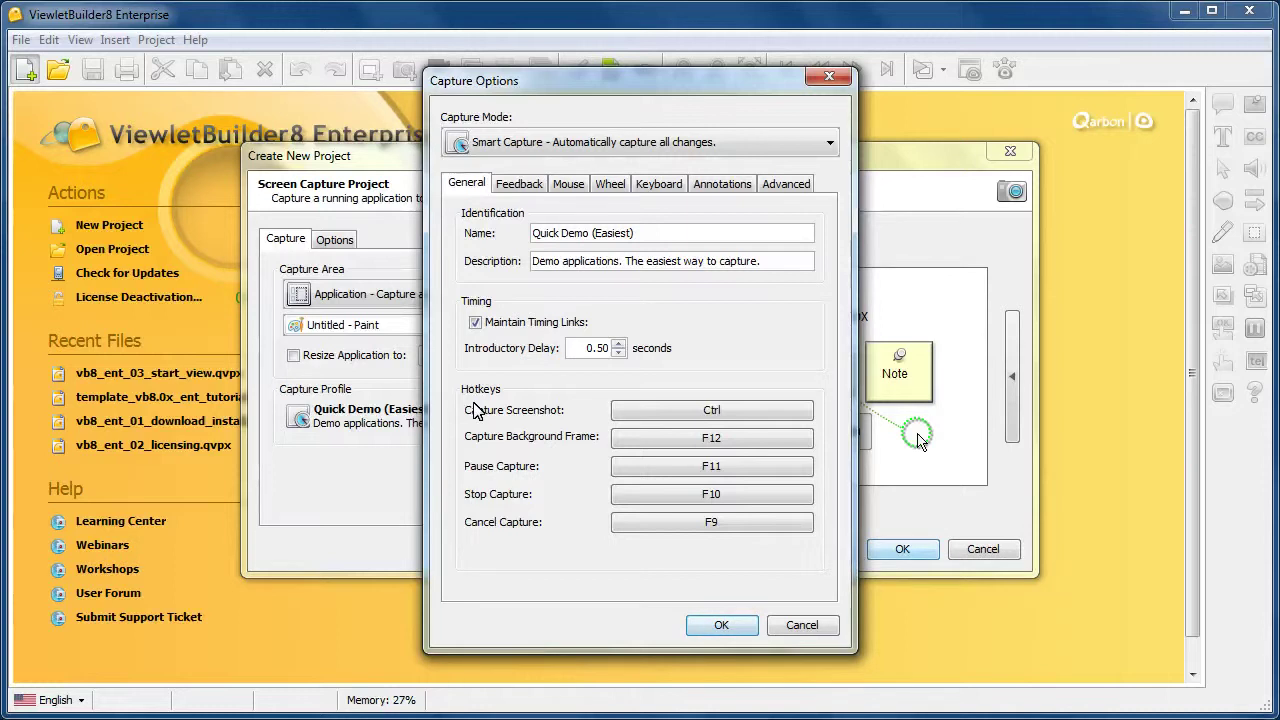
left_click(748, 412)
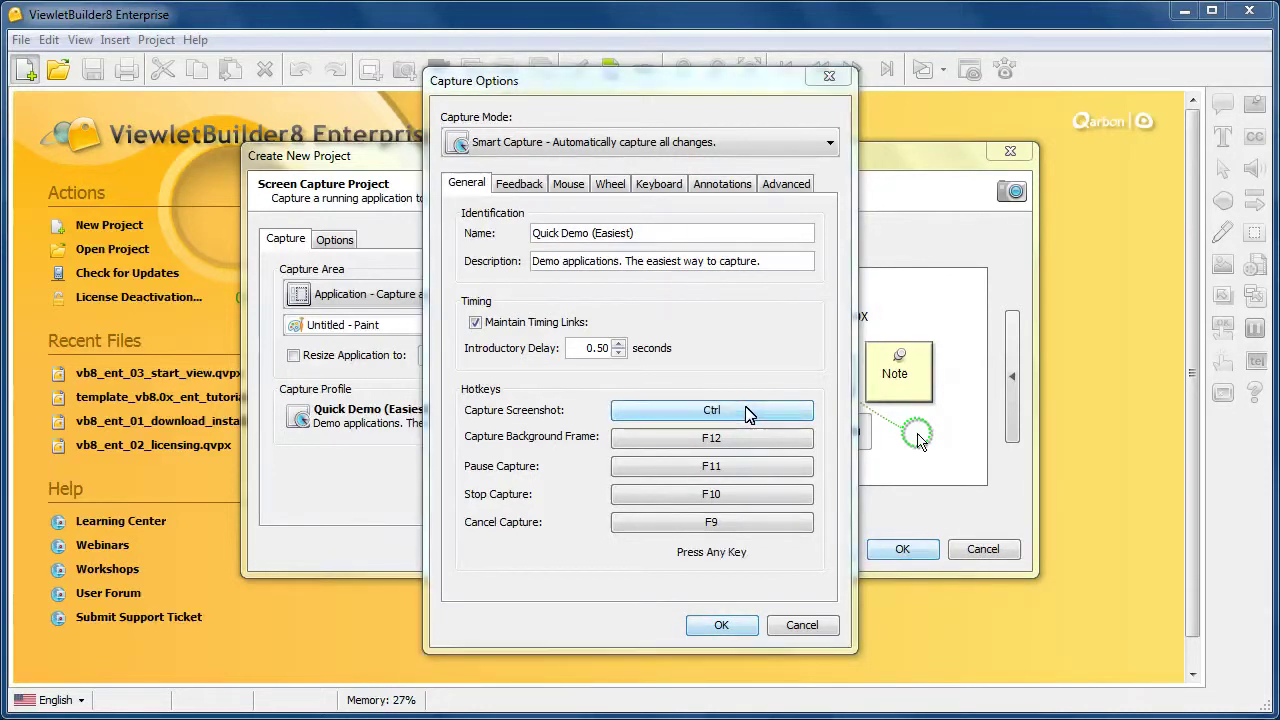
key("grave")
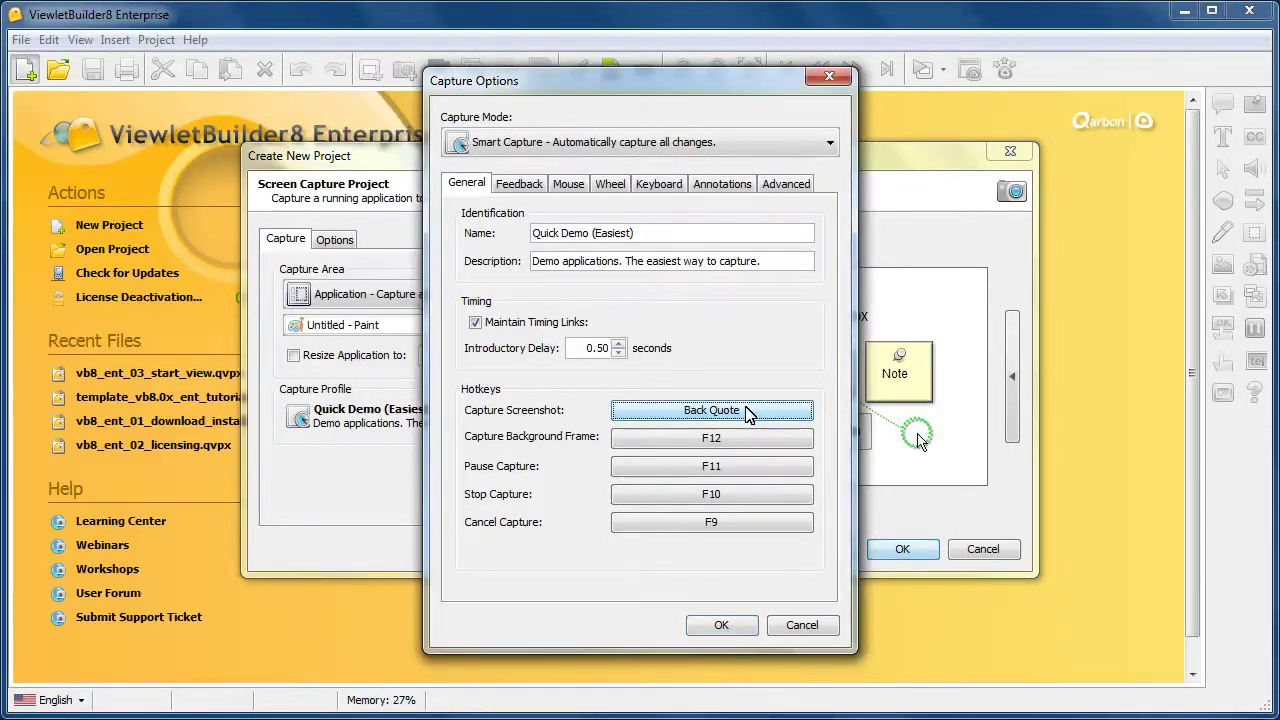
Examine the profile's feedback, mouse, wheel and keyboard capture options
left_click(516, 184)
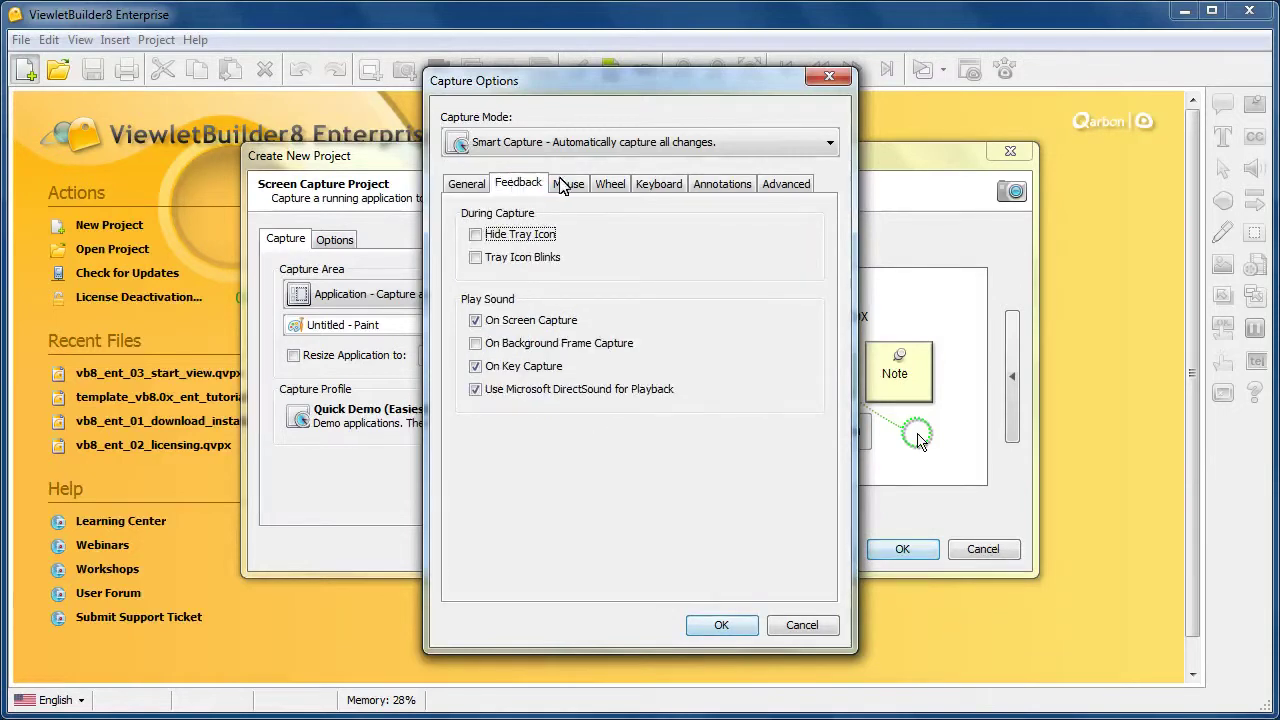
left_click(568, 185)
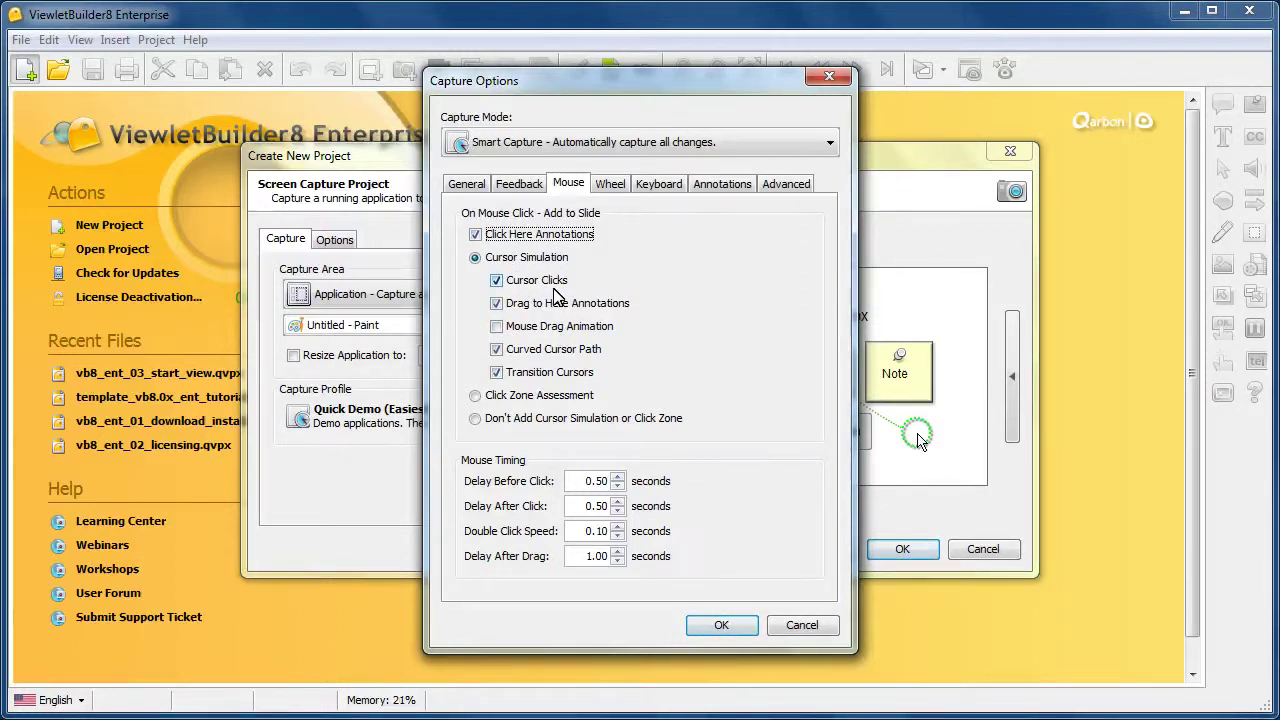
left_click(607, 192)
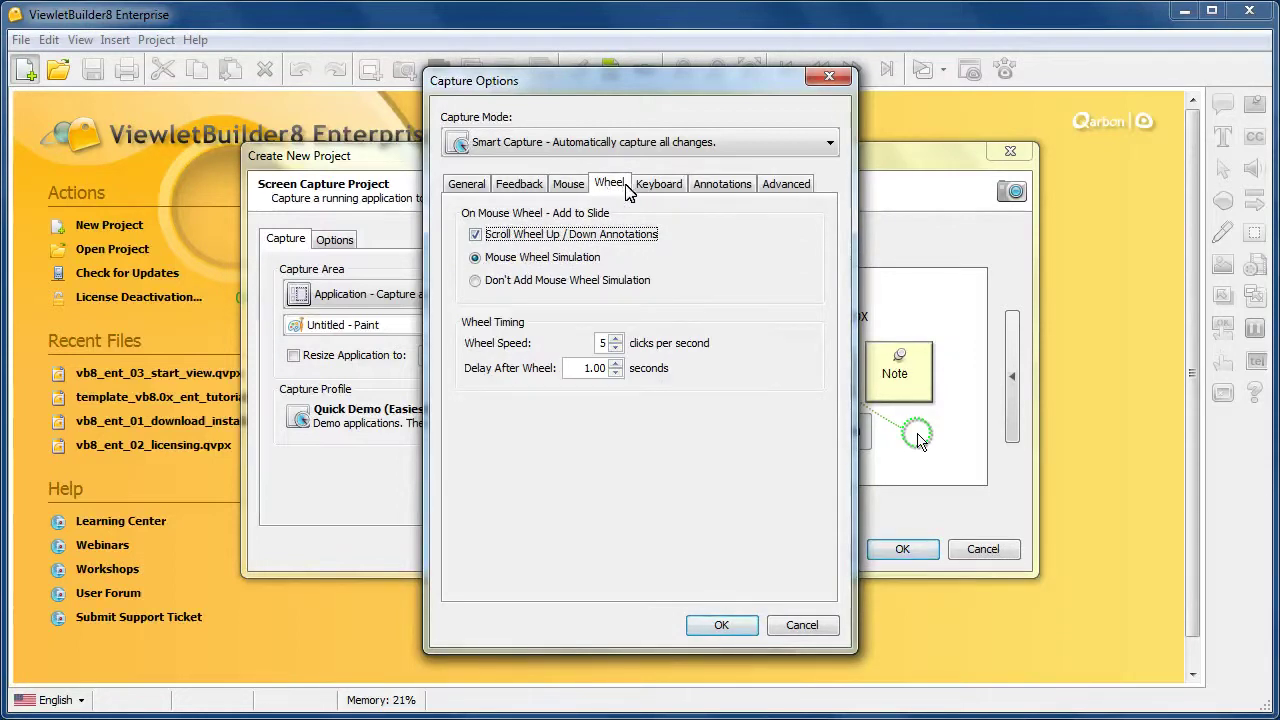
left_click(650, 190)
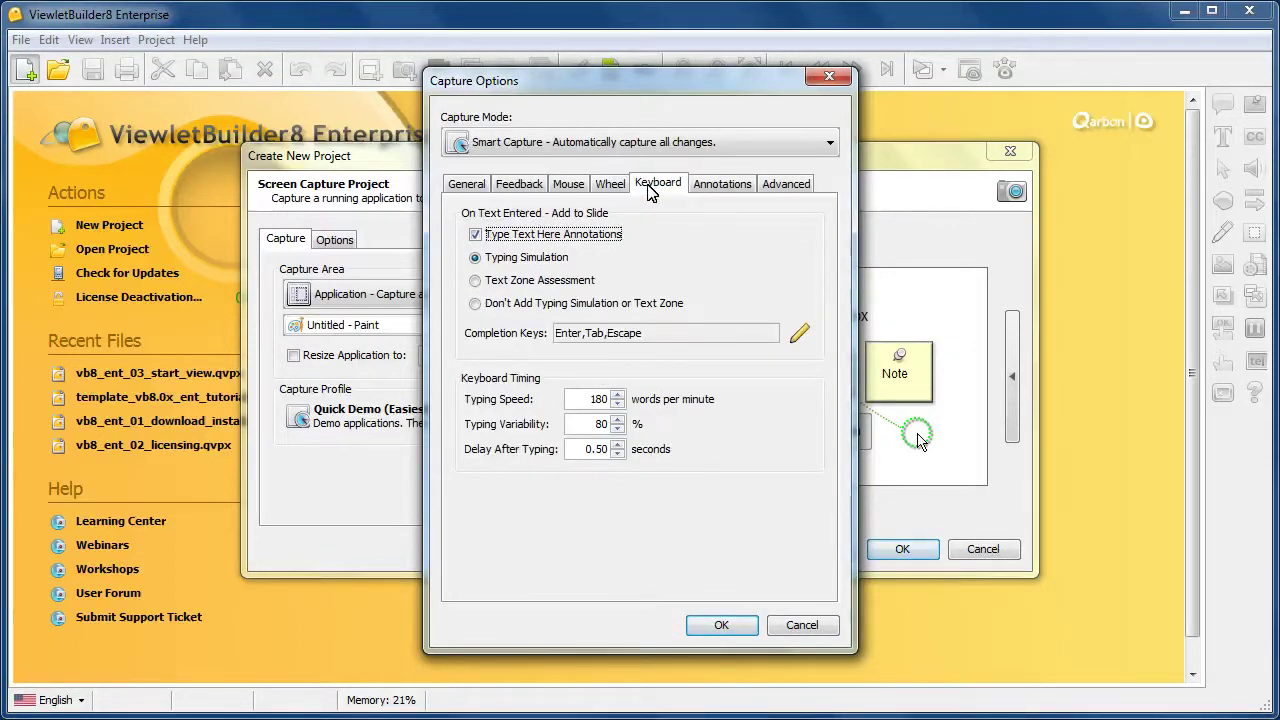
Override the default text of the Click Here annotation with "Click here."
left_click(728, 189)
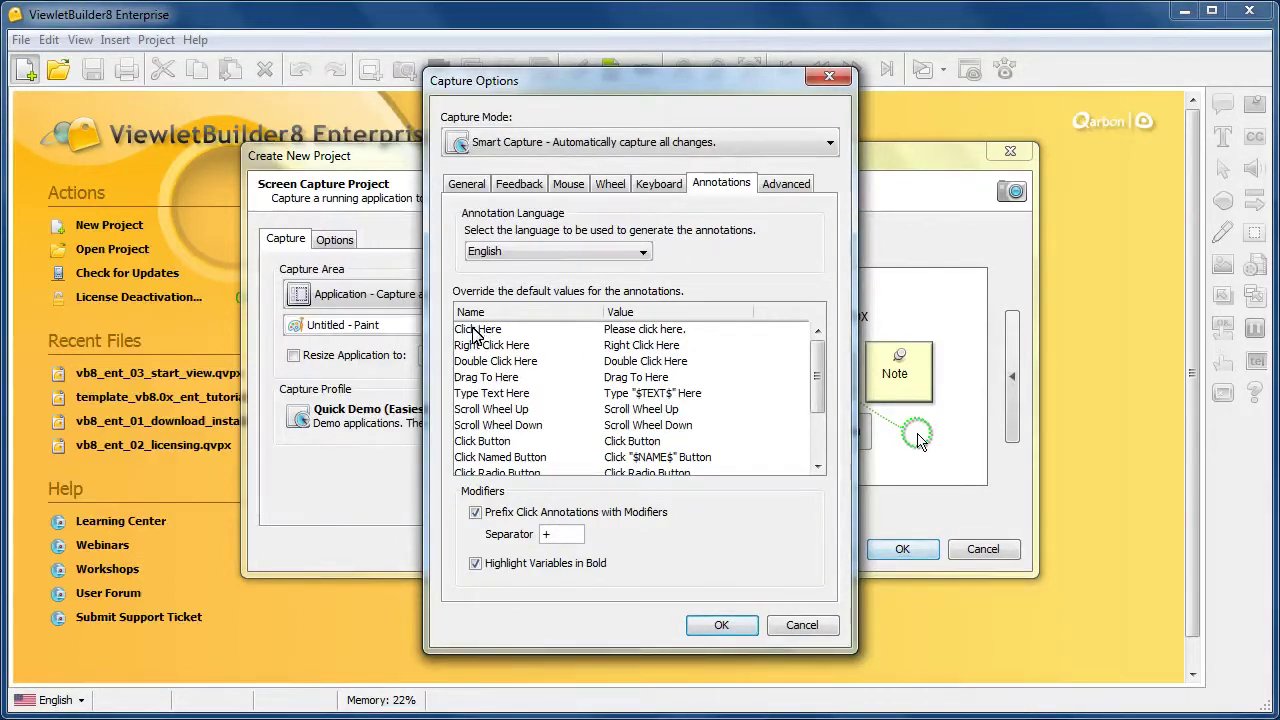
left_click(652, 329)
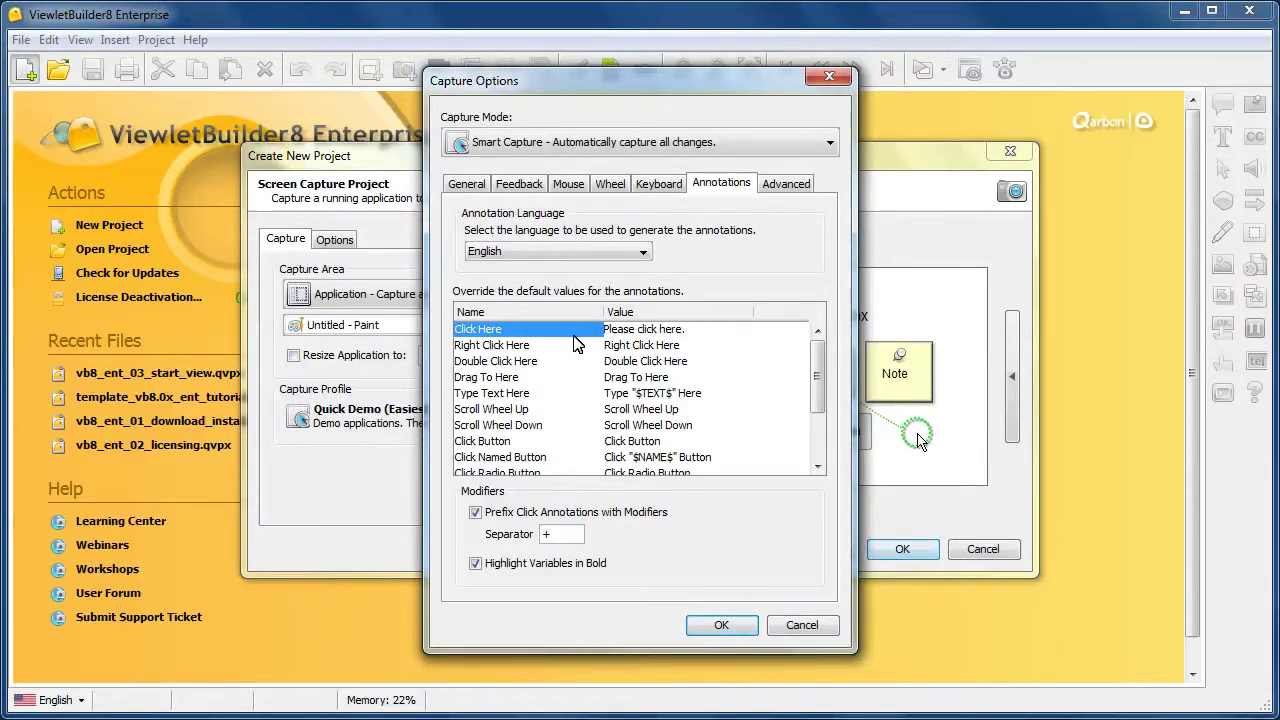
key("shift+Left")
key("shift+Left")
key("shift+Home")
type("Click here.")
left_click(680, 378)
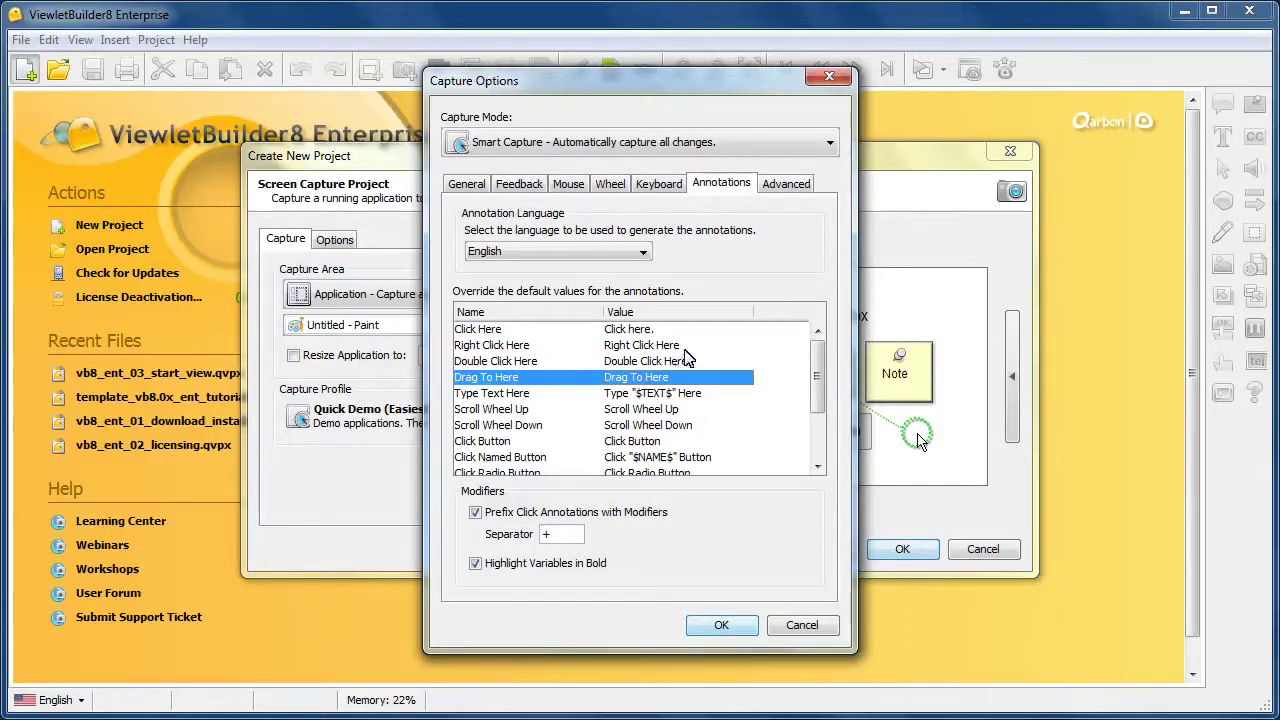
Adjust the profile's frame capture rate in the advanced capture options
left_click(795, 183)
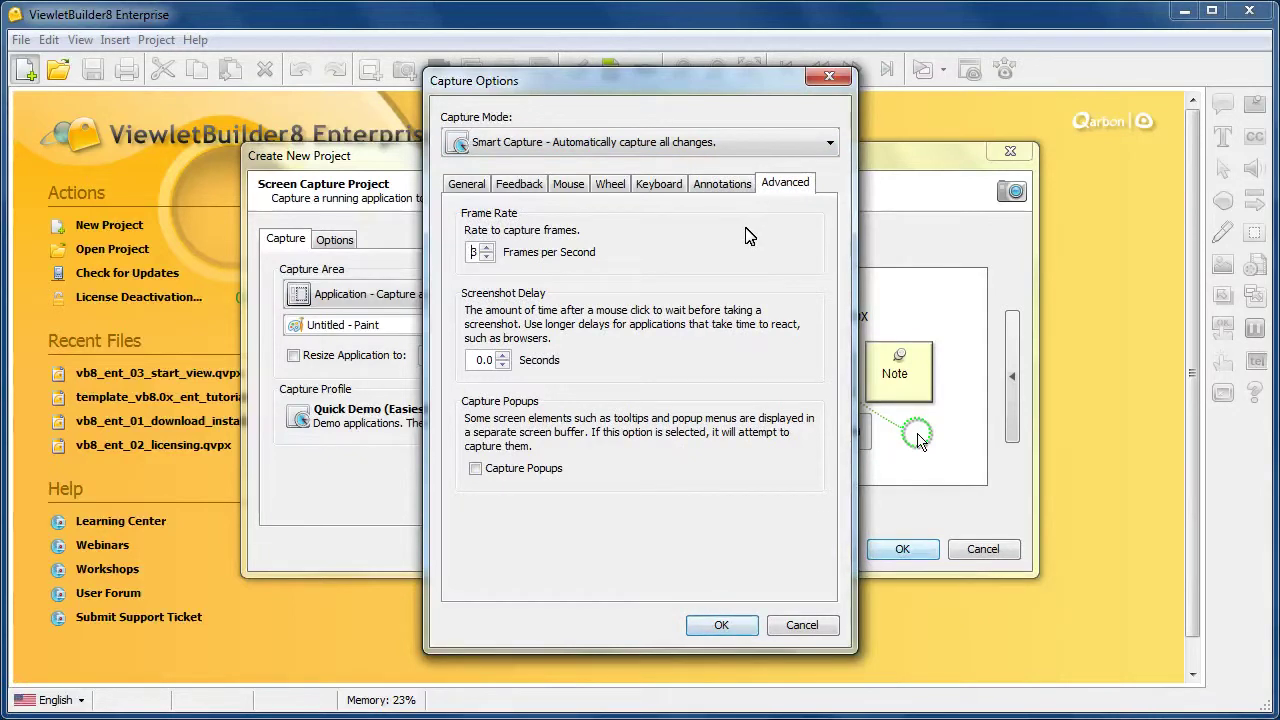
left_click(487, 247)
left_click(488, 258)
left_click(489, 259)
left_click(490, 260)
left_click(489, 259)
left_click(487, 251)
Review the general through keyboard capture options, save the edited profile, and use Quick Demo (Easiest) for the project
left_click(462, 181)
left_click(517, 183)
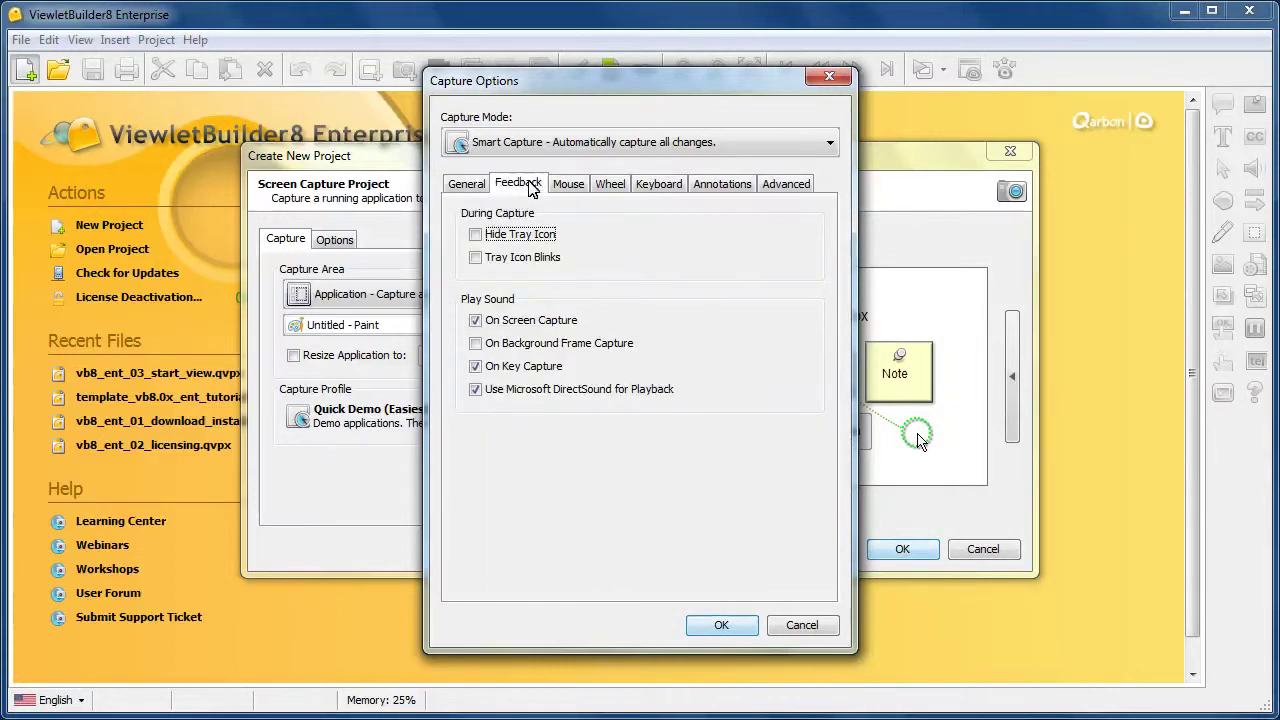
left_click(569, 184)
left_click(609, 184)
left_click(648, 188)
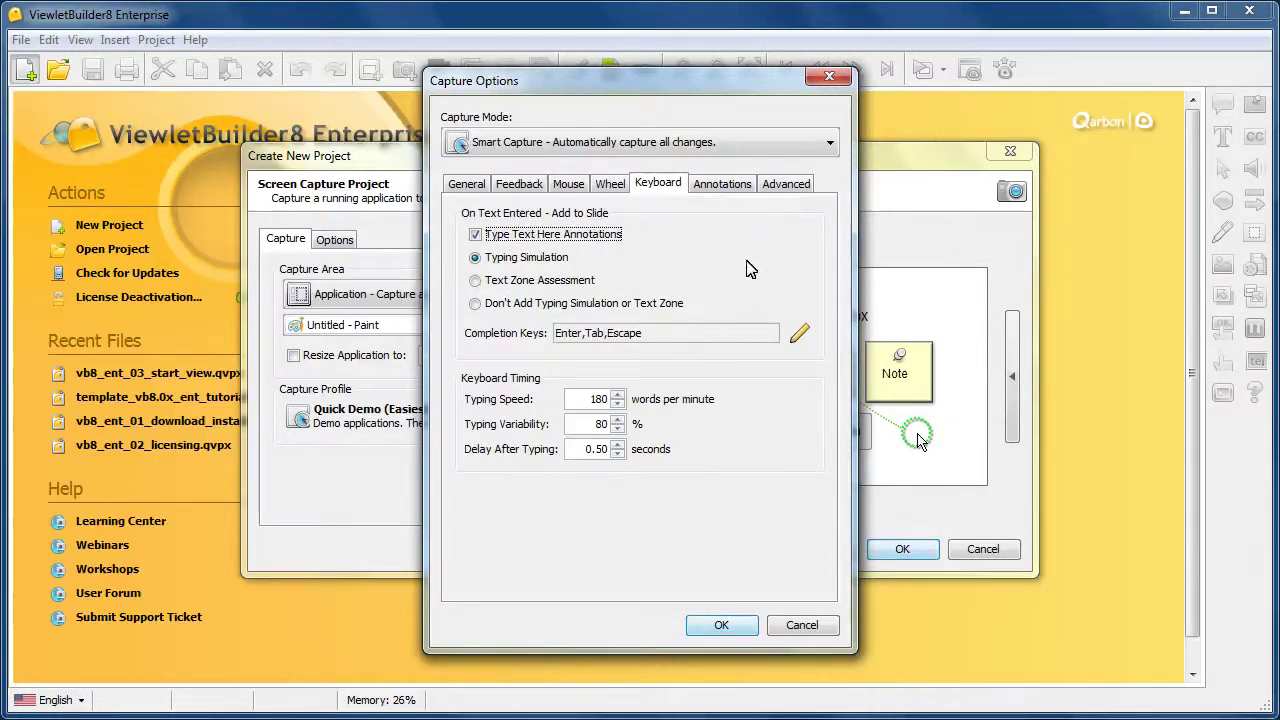
left_click(748, 630)
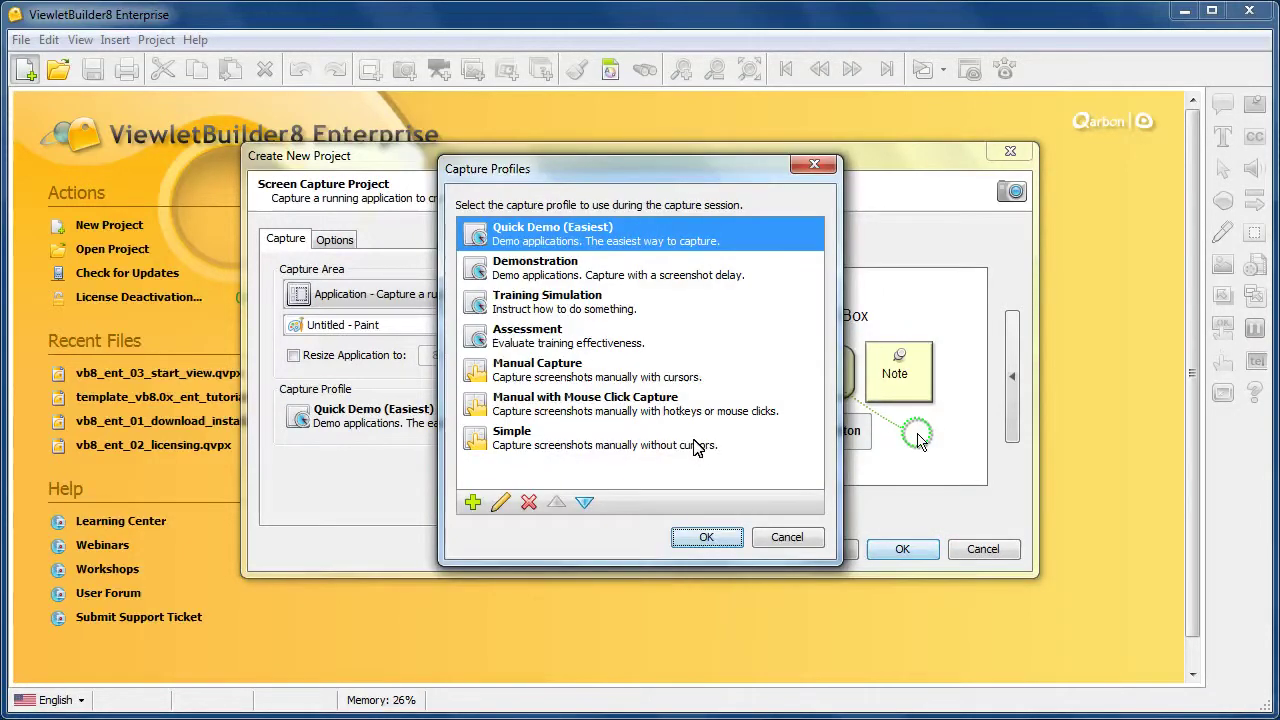
left_click(718, 540)
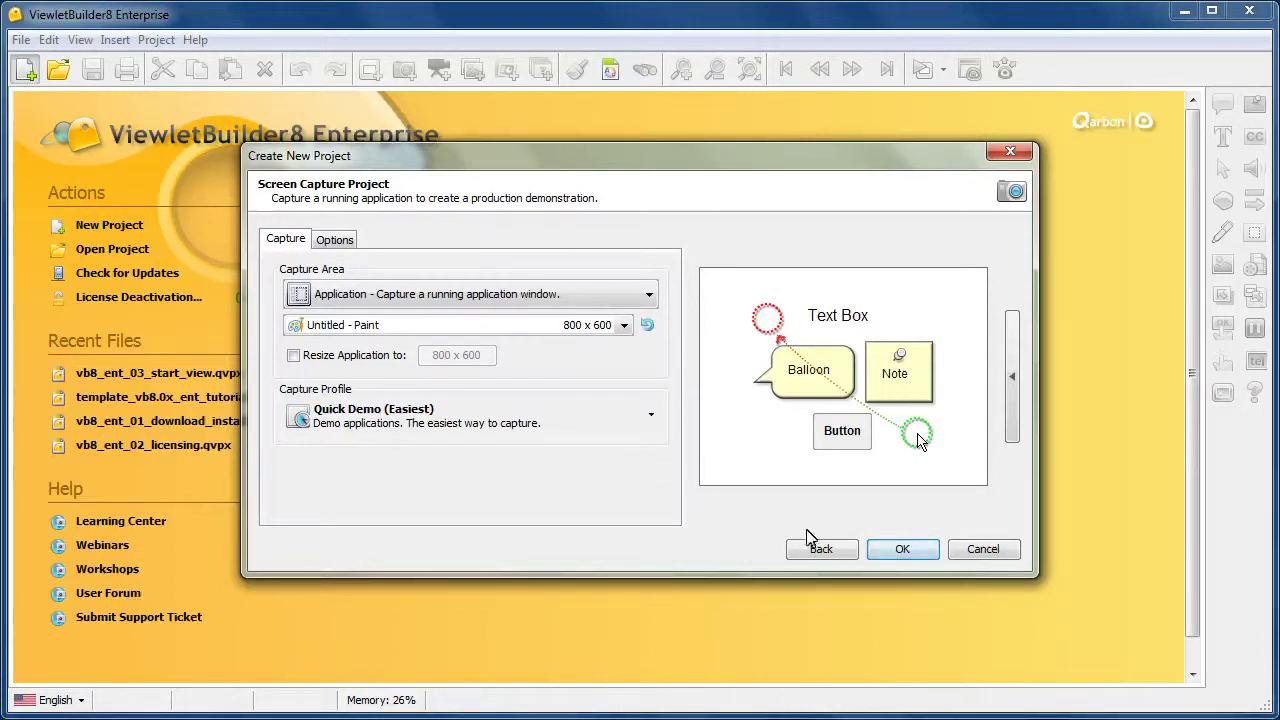
Start the screen capture of the Paint window and dismiss the information message about completing the screenshot process
left_click(910, 551)
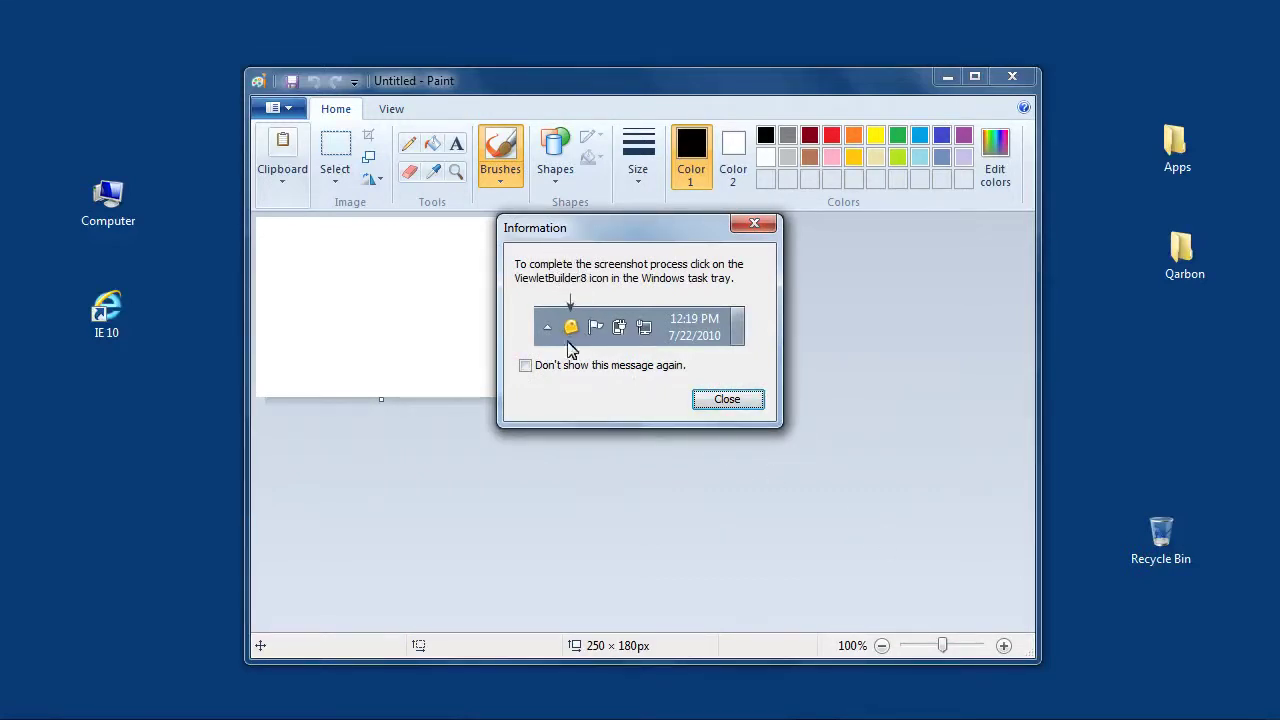
left_click(525, 366)
left_click(526, 366)
left_click(738, 405)
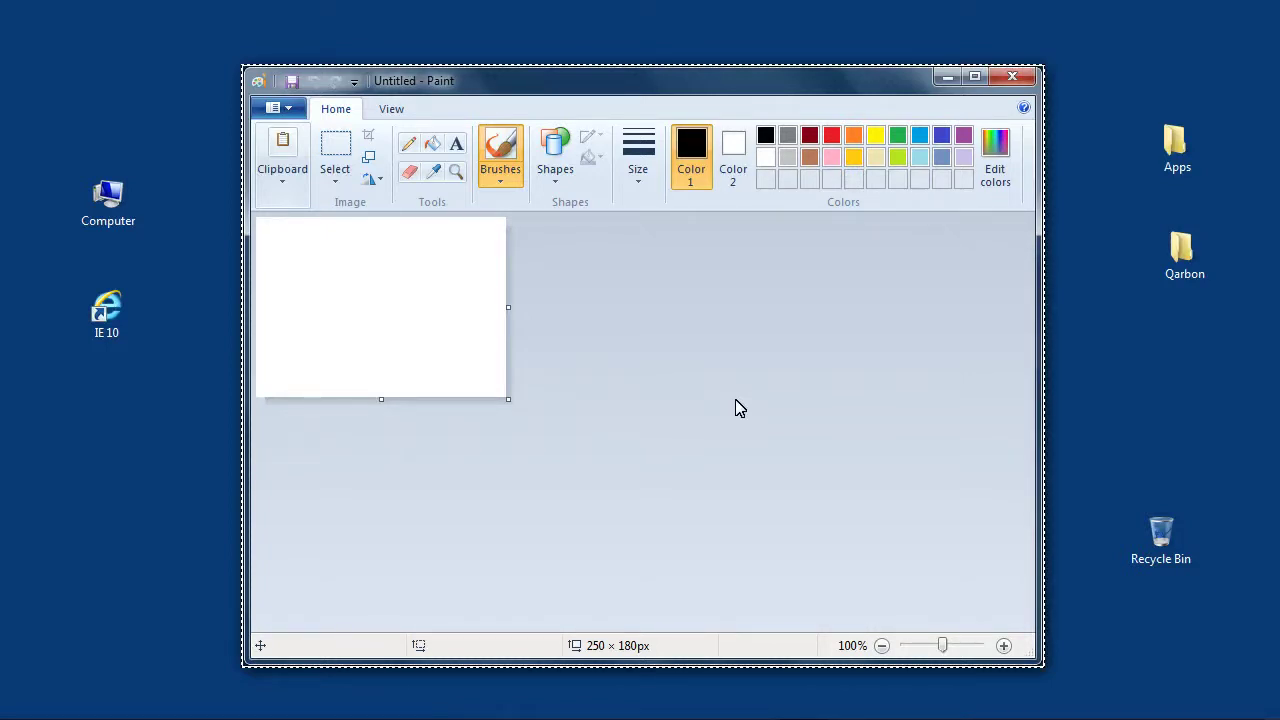
Open the qarbon-flower picture from the Sample Pictures library in Paint while the capture runs
left_click(290, 112)
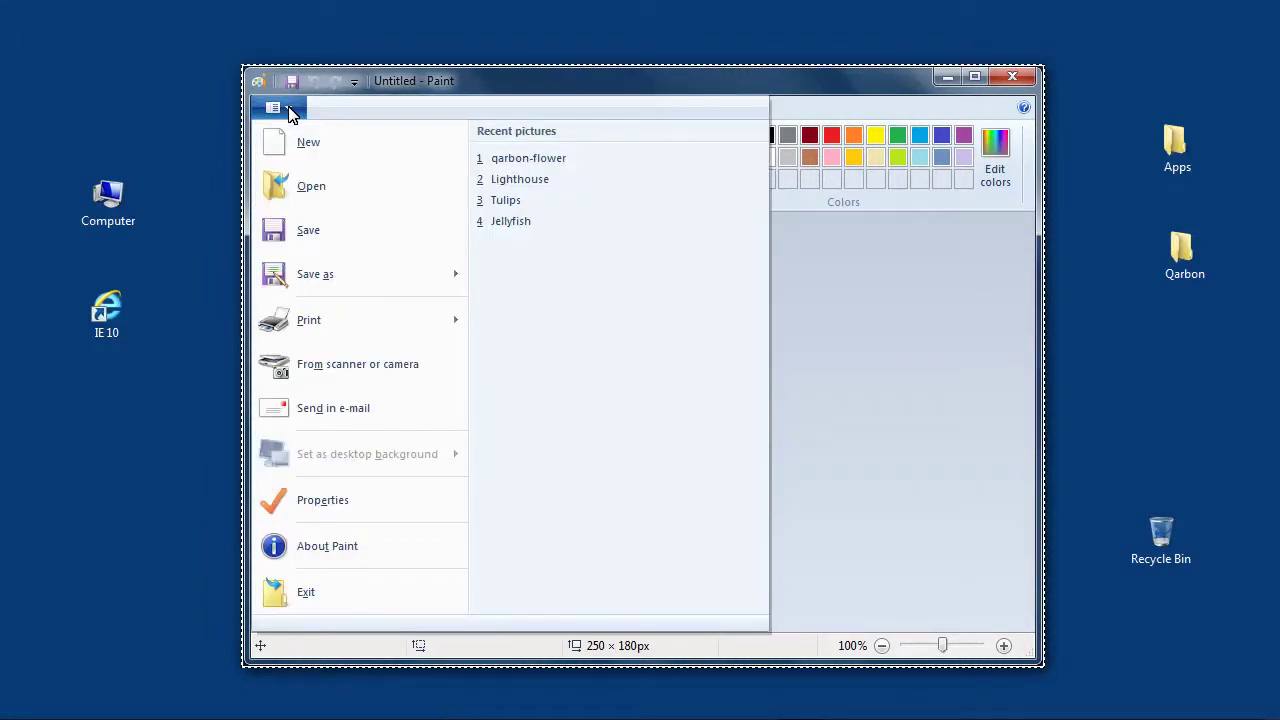
left_click(340, 190)
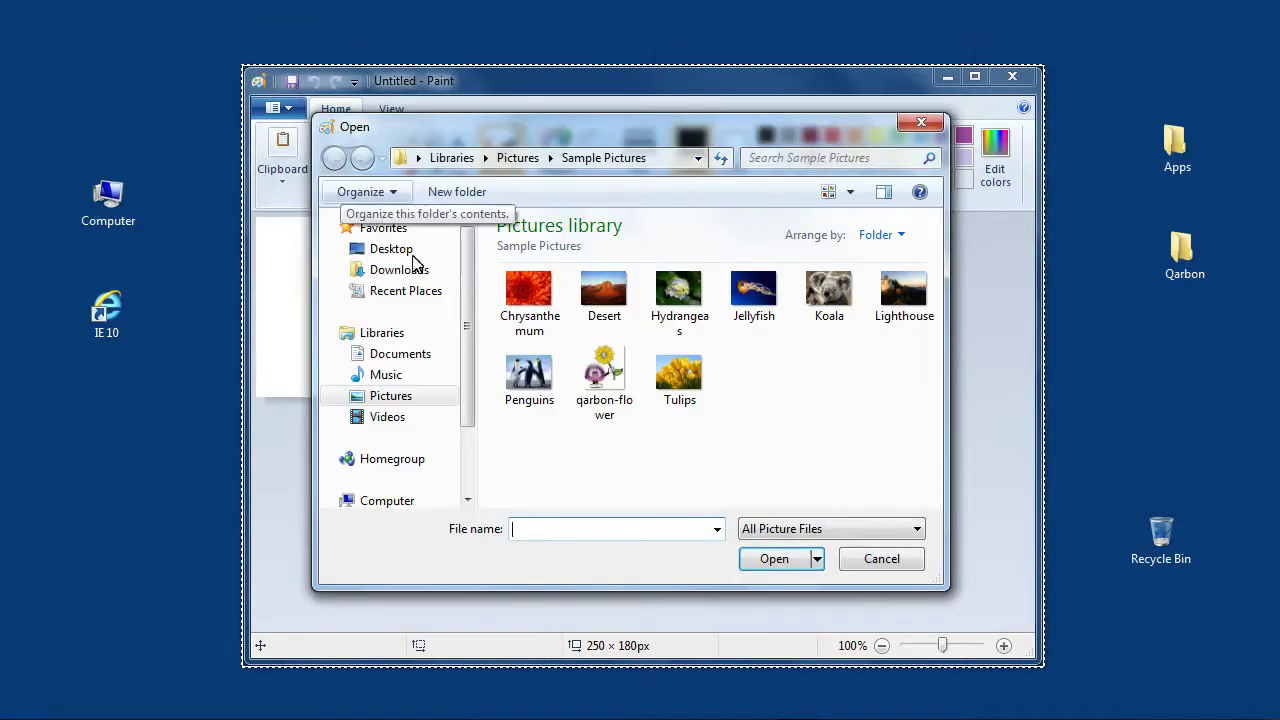
left_click(610, 376)
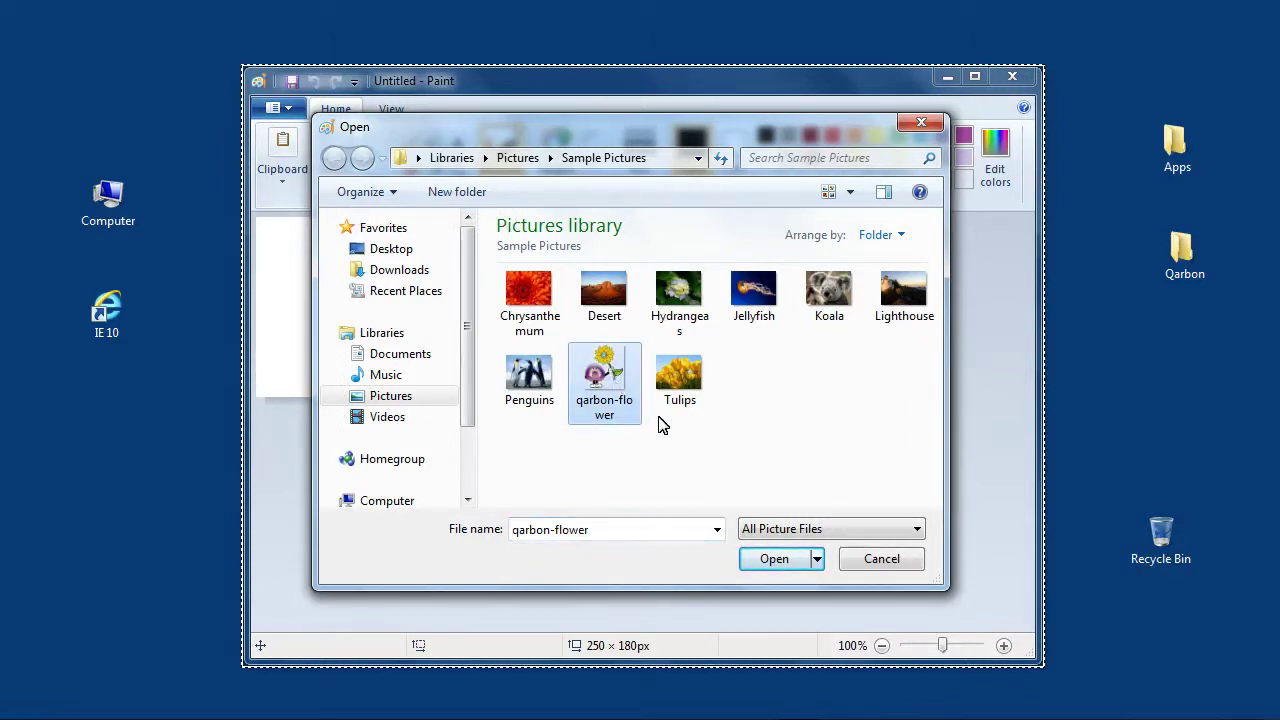
left_click(800, 560)
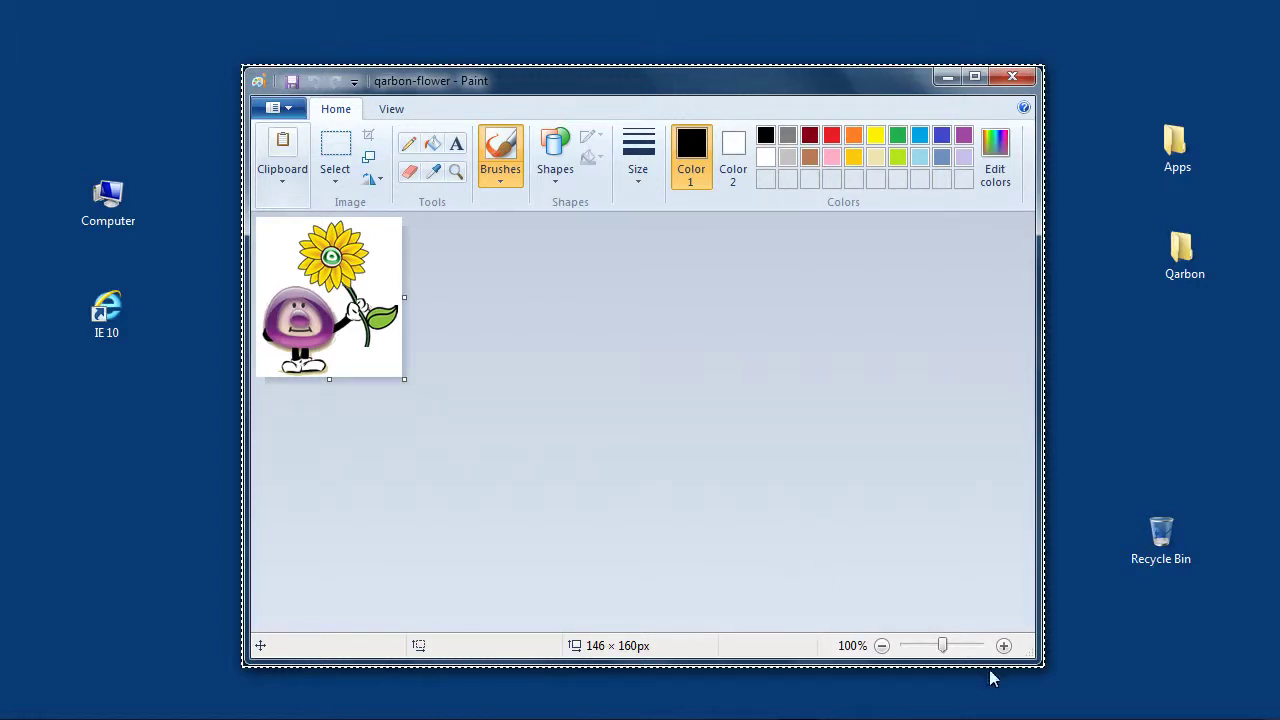
Bring up the capture status from ViewletBuilder8's hidden task tray icon and stop the capture
mouse_move(1044, 716)
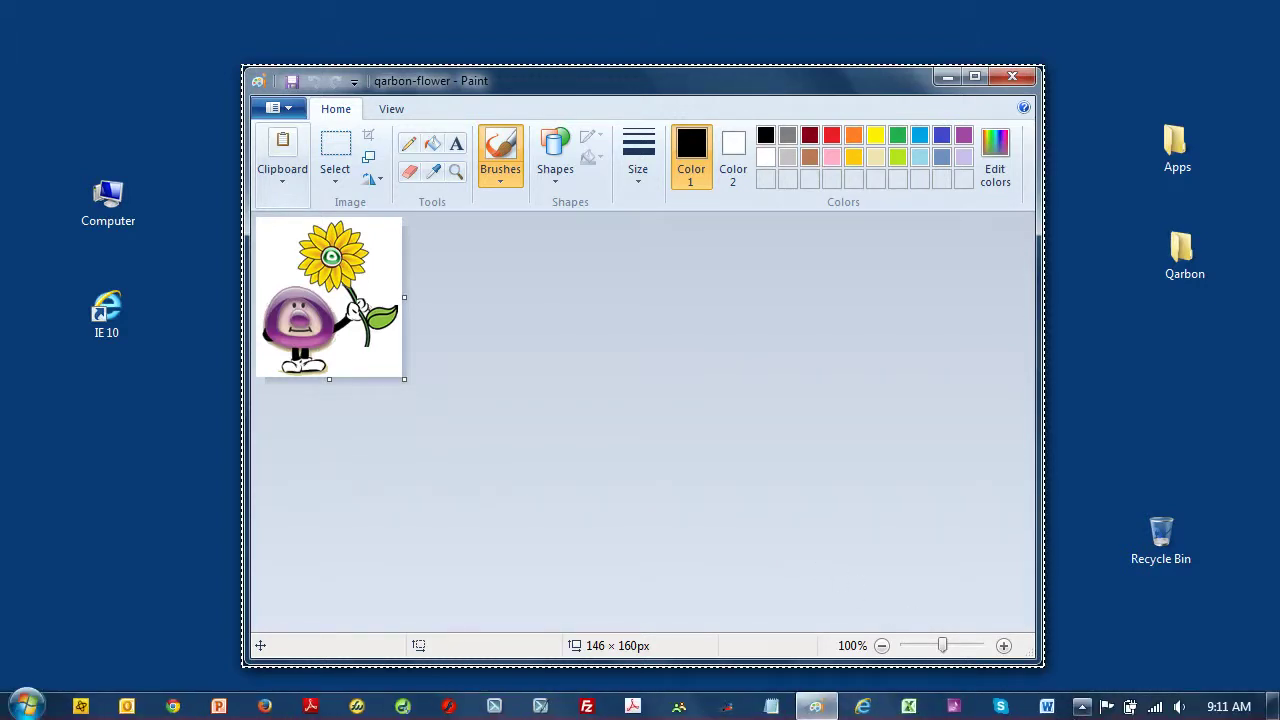
left_click(1082, 707)
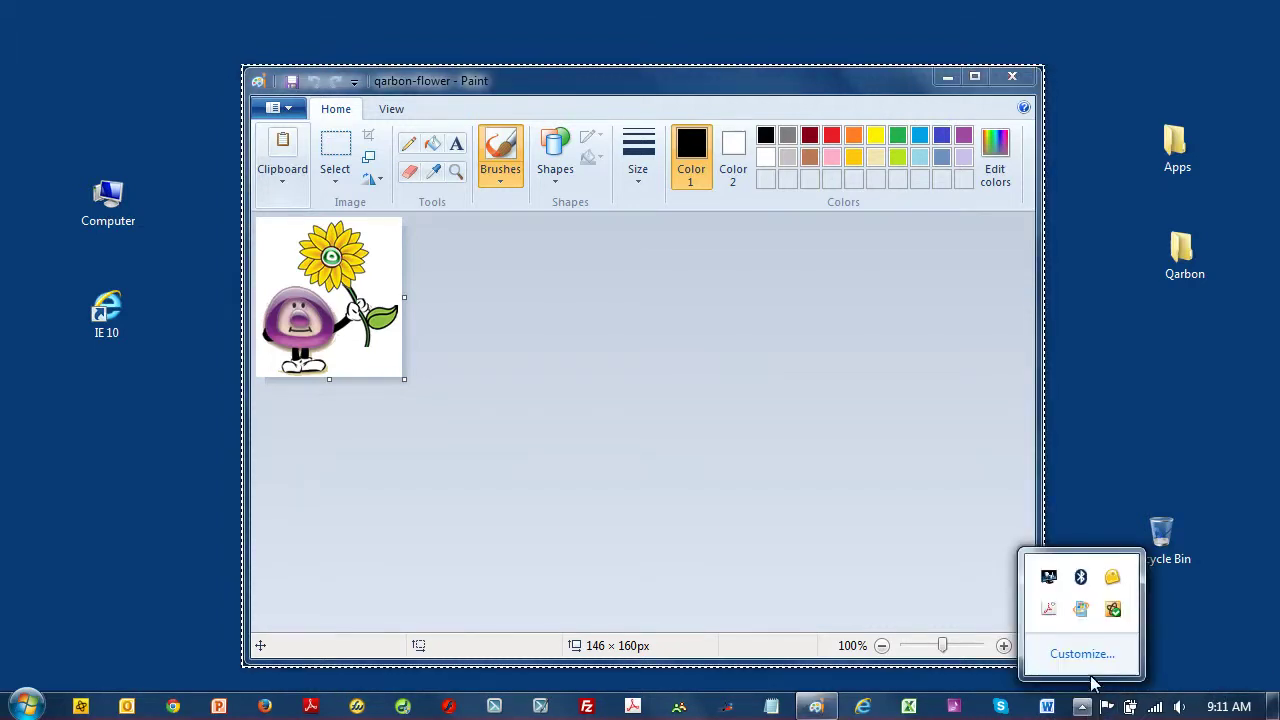
mouse_move(1115, 584)
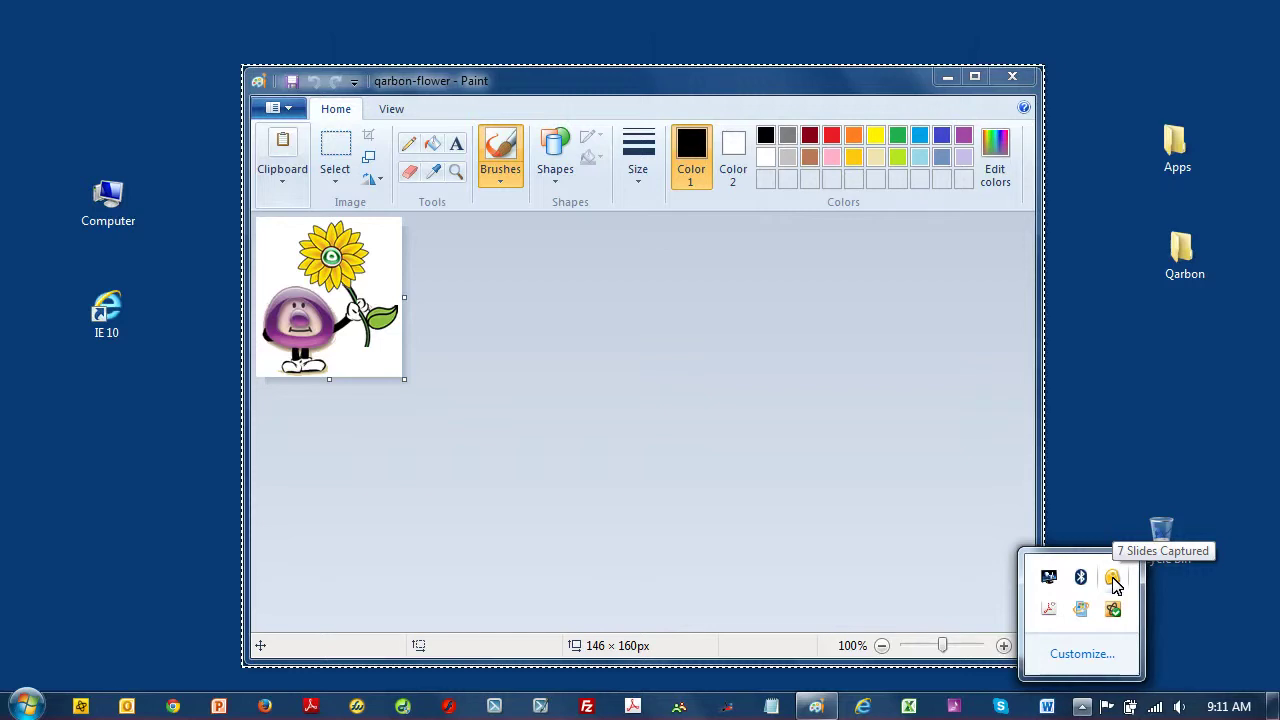
left_click(1115, 584)
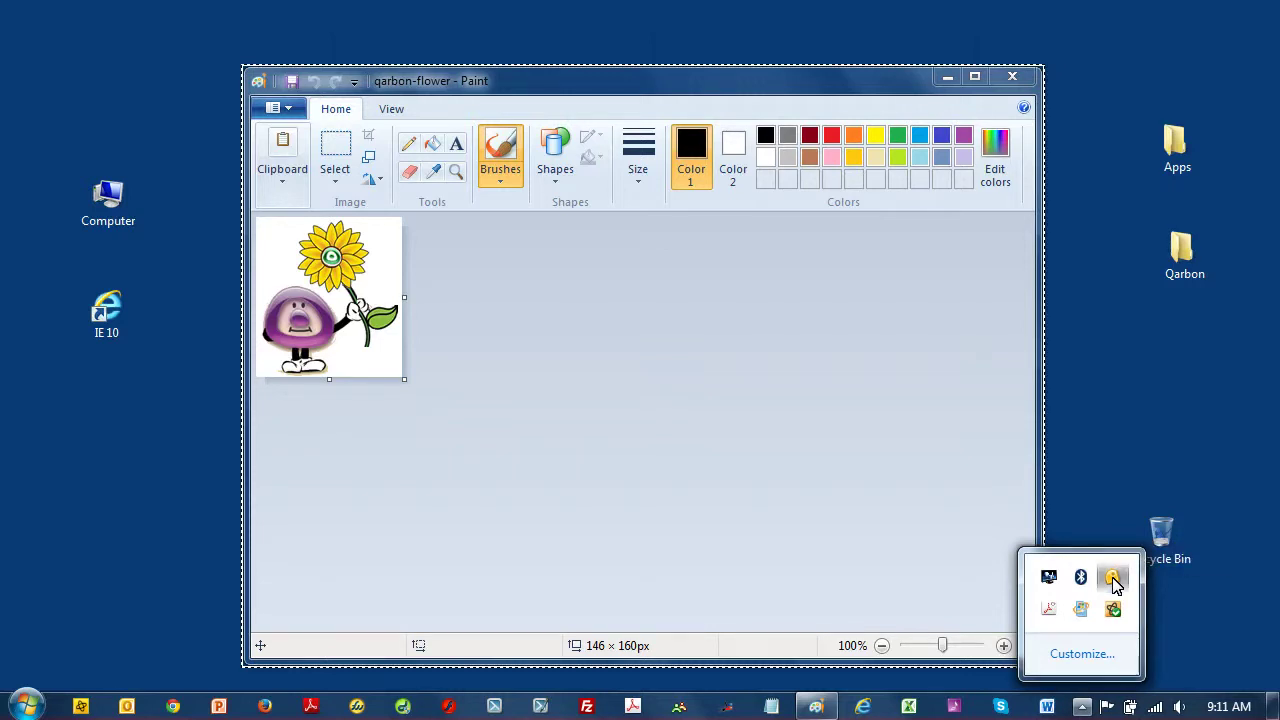
left_click(1137, 688)
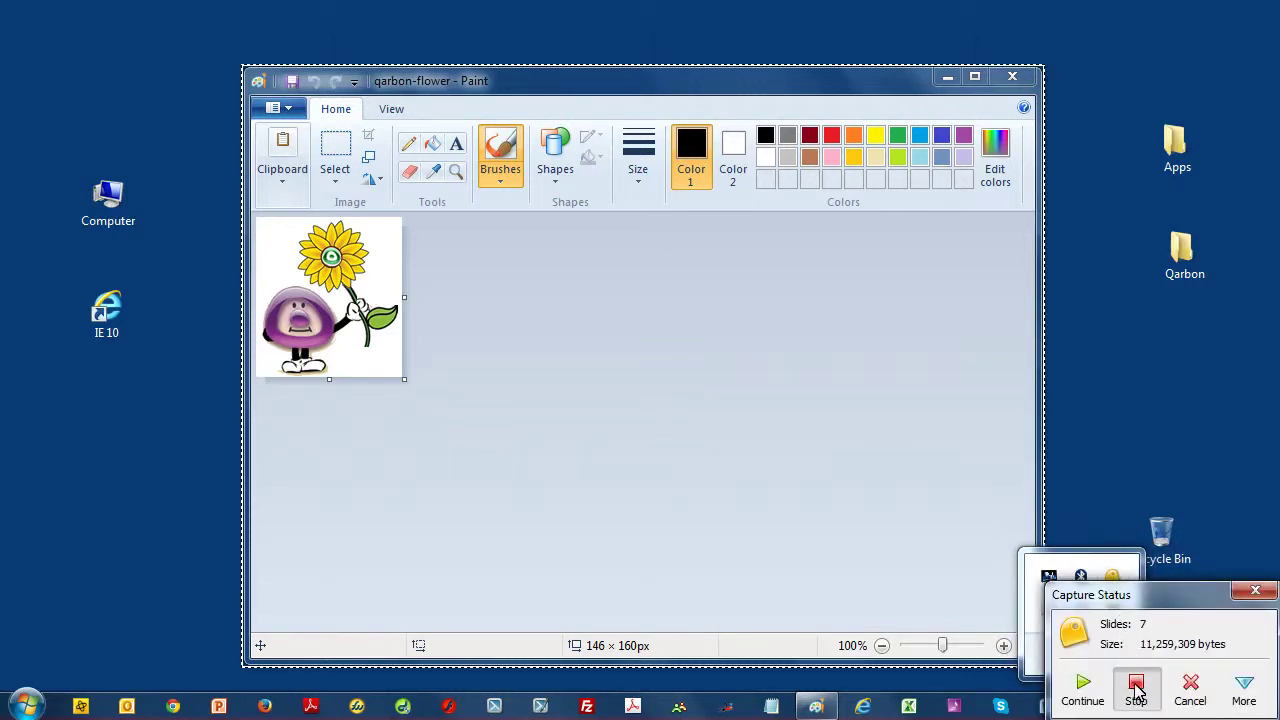